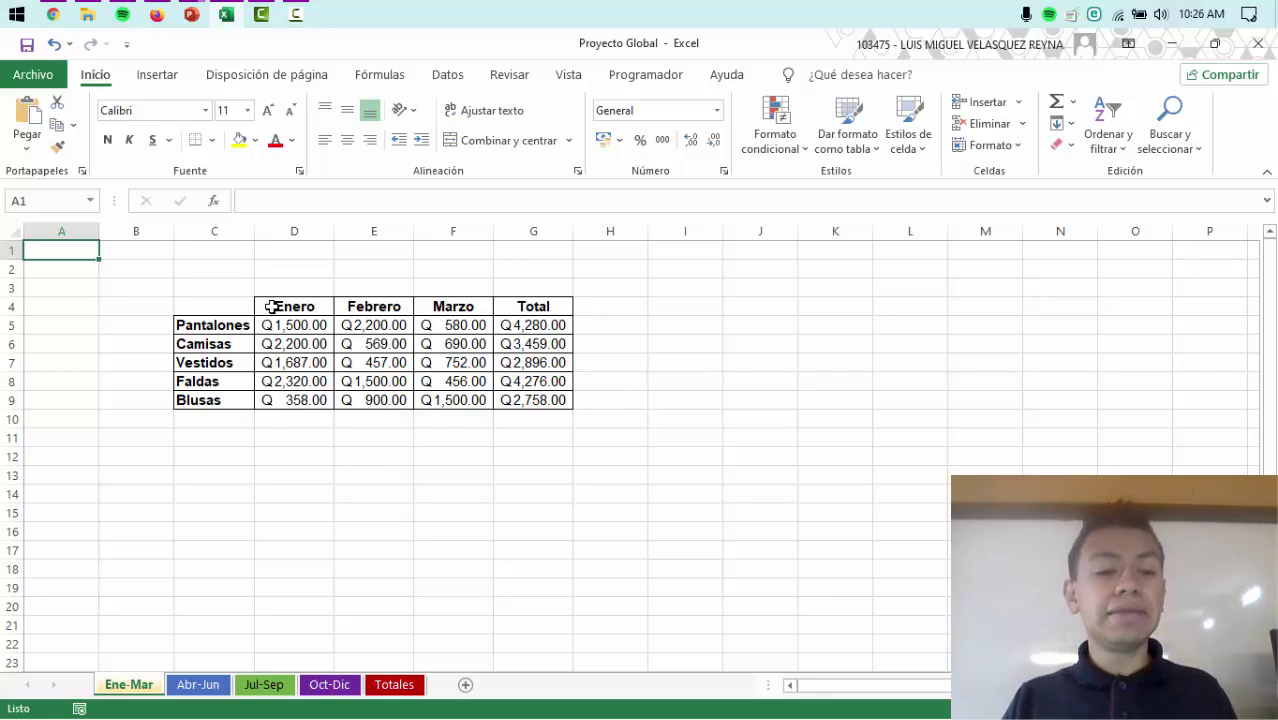
Step: Examine the product sales tables on the Ene-Mar, Abr-Jun, Jul-Sep and Oct-Dic sheets, including the Pantalones total formula on Oct-Dic
drag(271, 306, 546, 396)
click(326, 363)
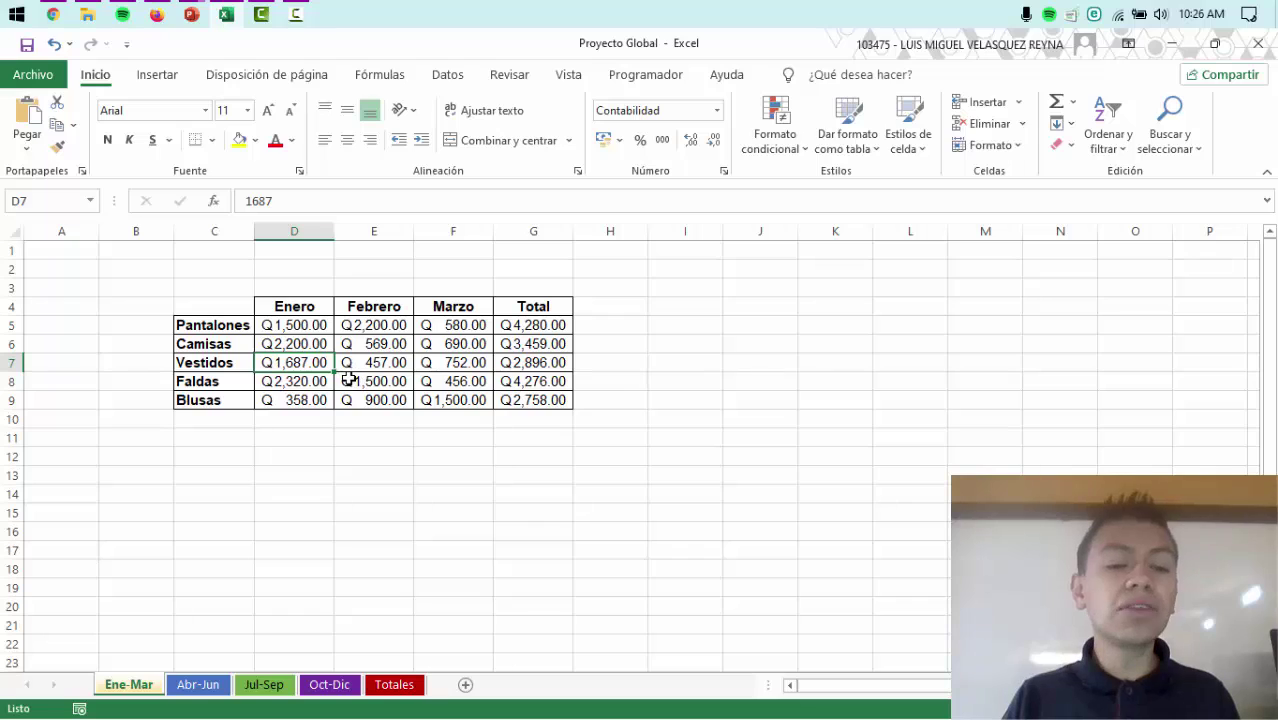
click(210, 697)
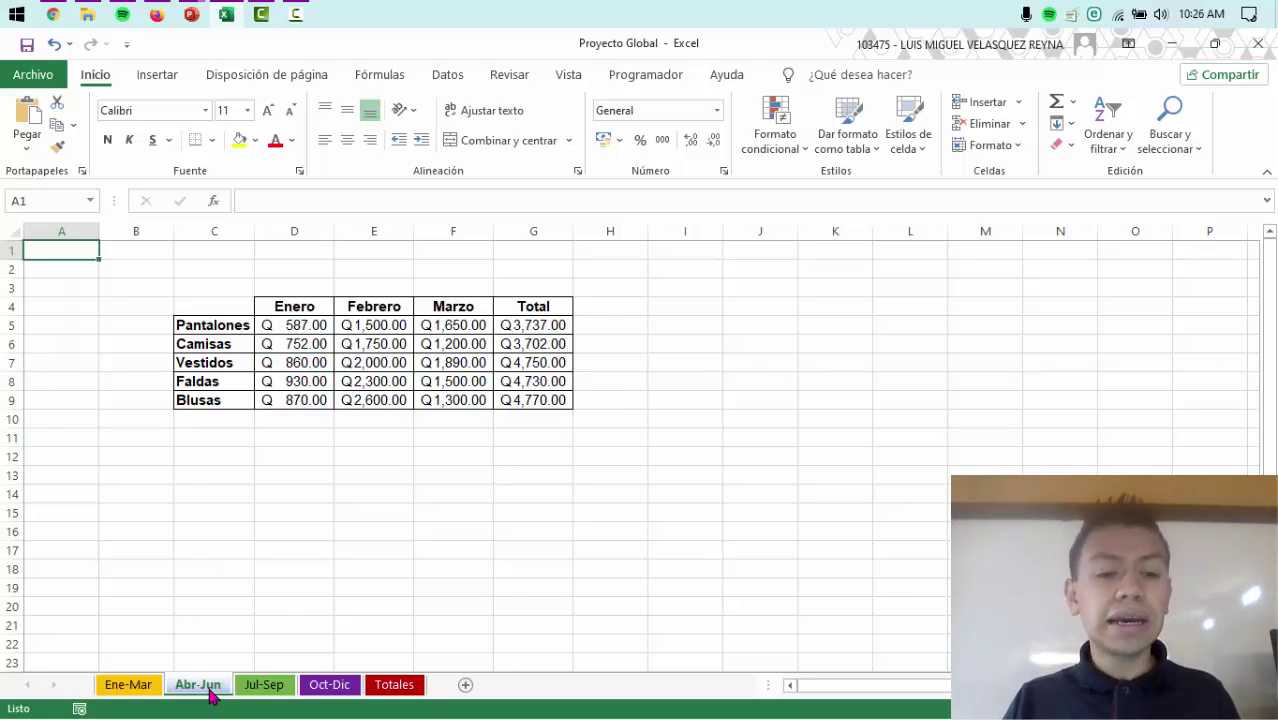
click(266, 692)
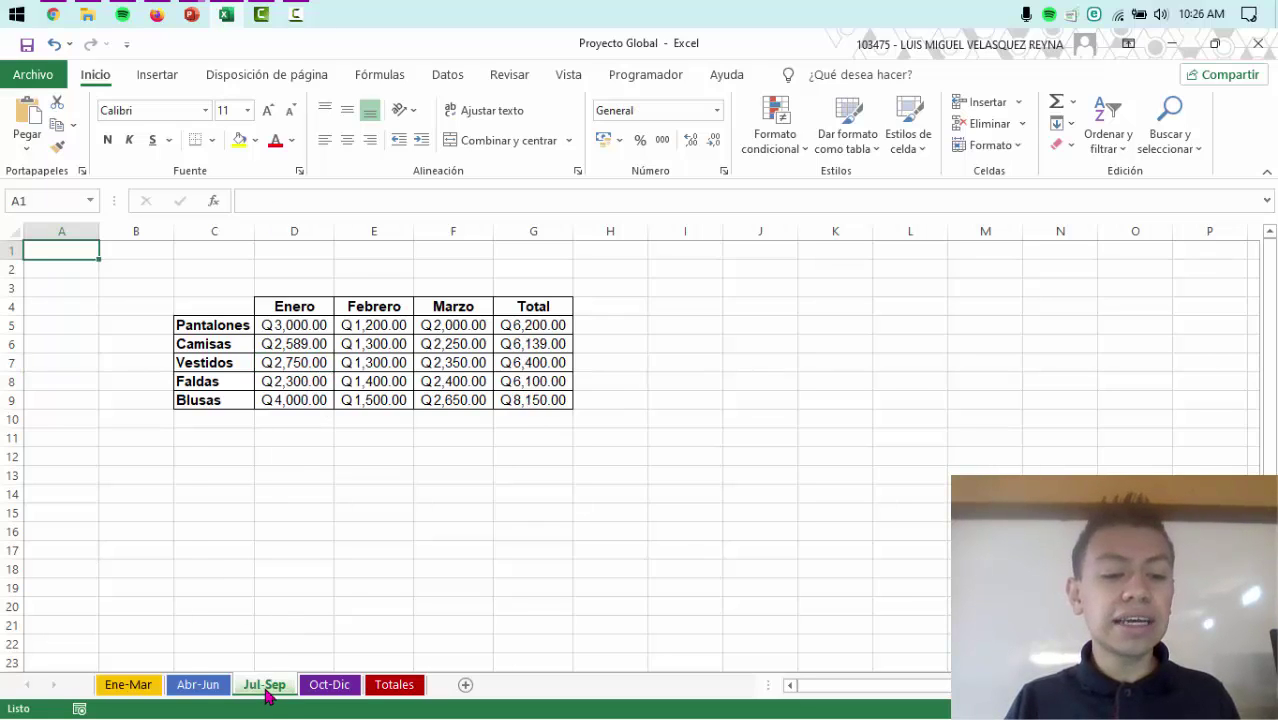
click(335, 686)
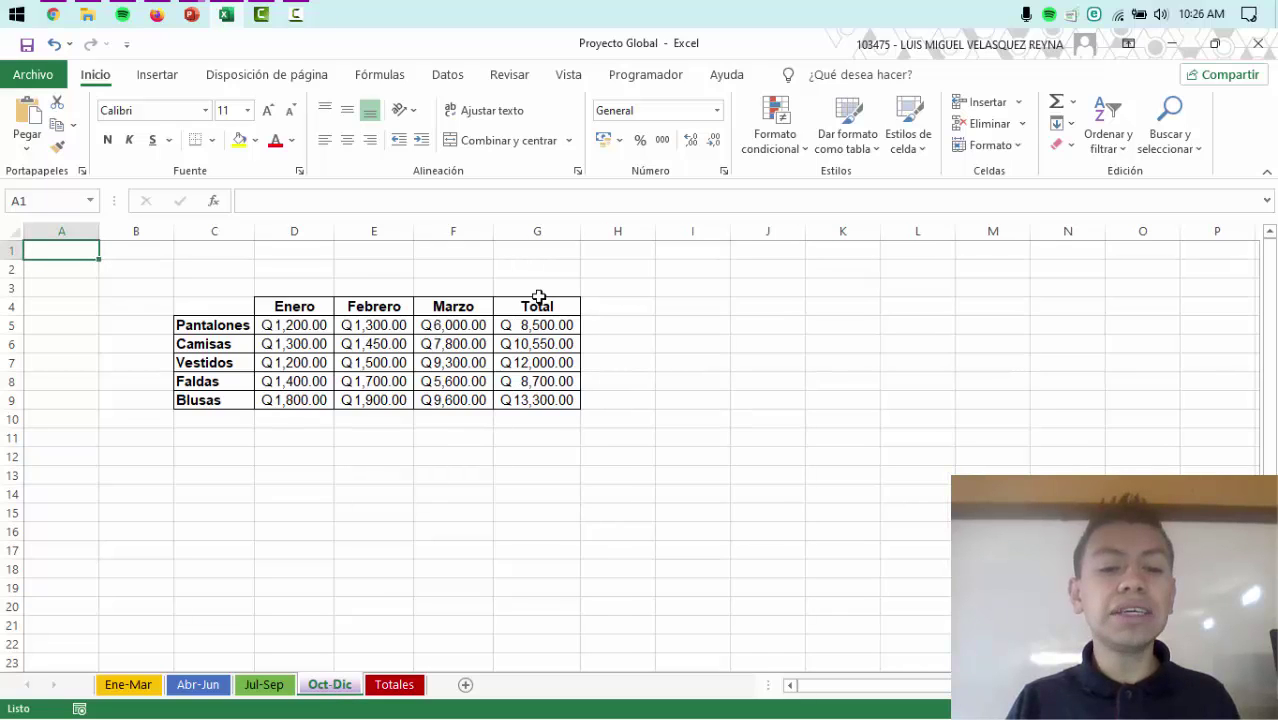
click(542, 326)
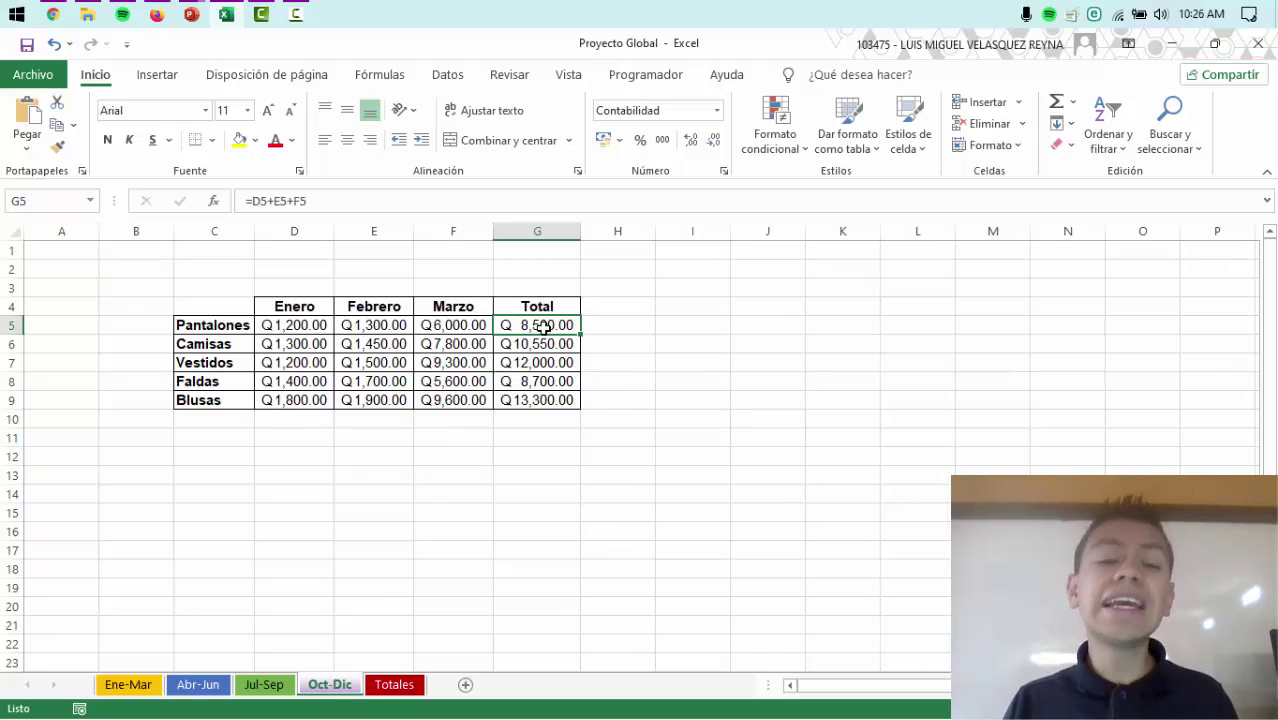
click(268, 686)
click(210, 690)
click(126, 690)
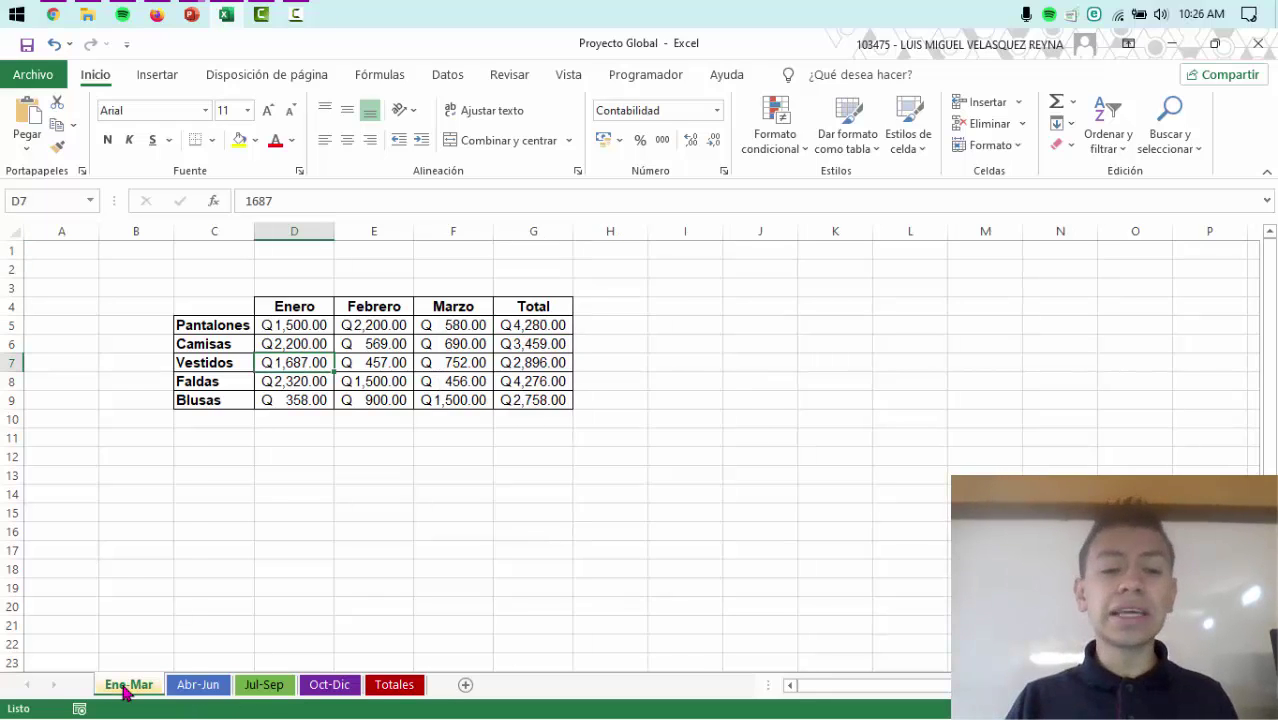
Step: Inspect the Pantalones and Camisas total formulas on the Totales sheet and select the Vestidos total cell C6
click(395, 690)
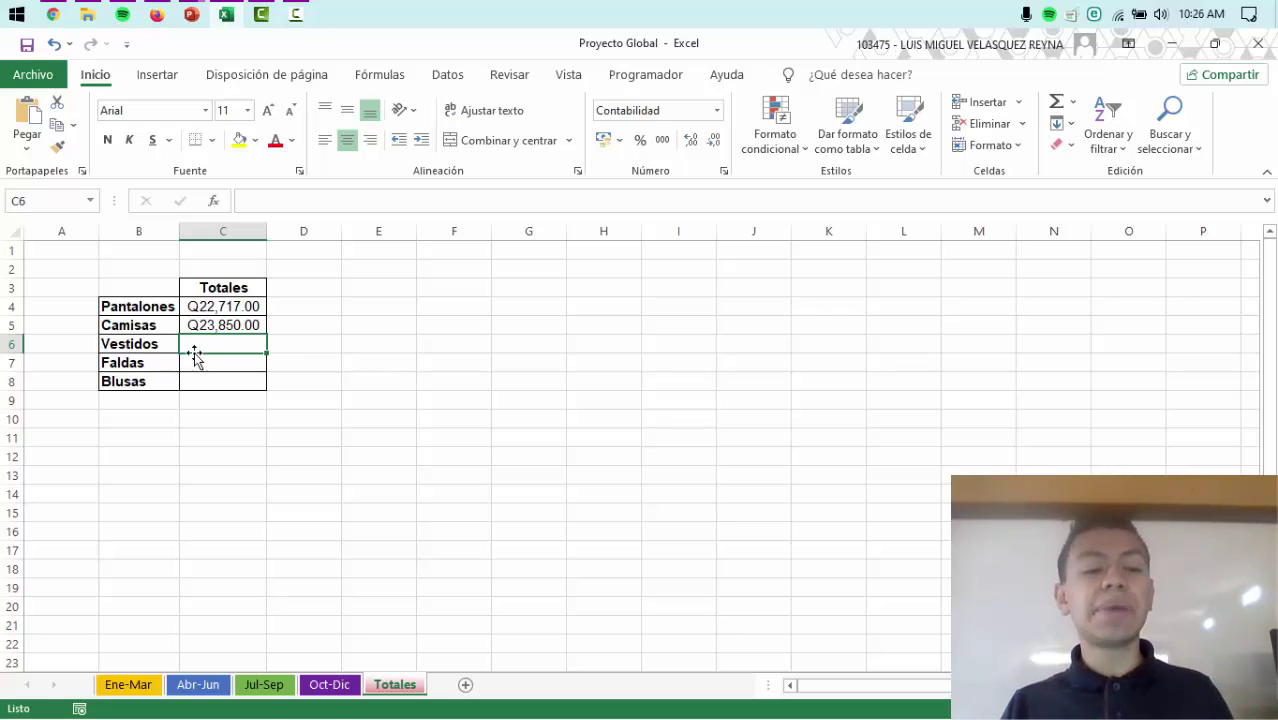
click(216, 308)
click(216, 327)
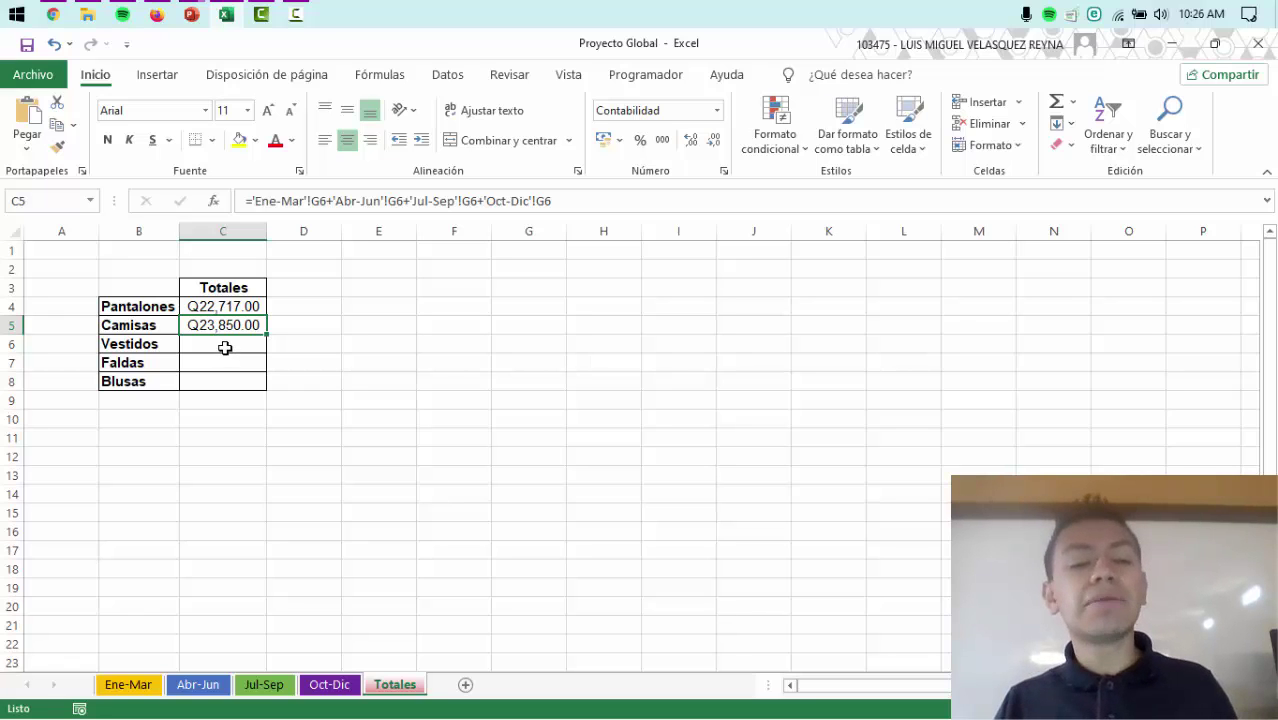
click(225, 347)
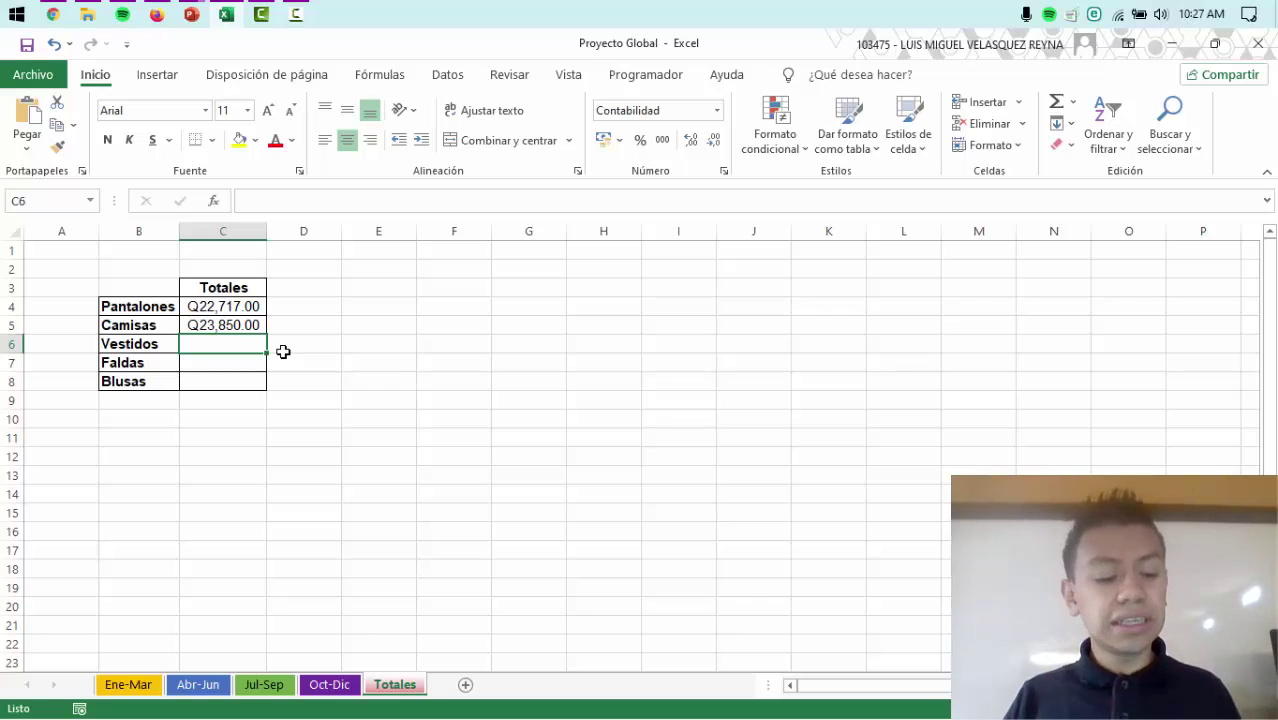
text(=)
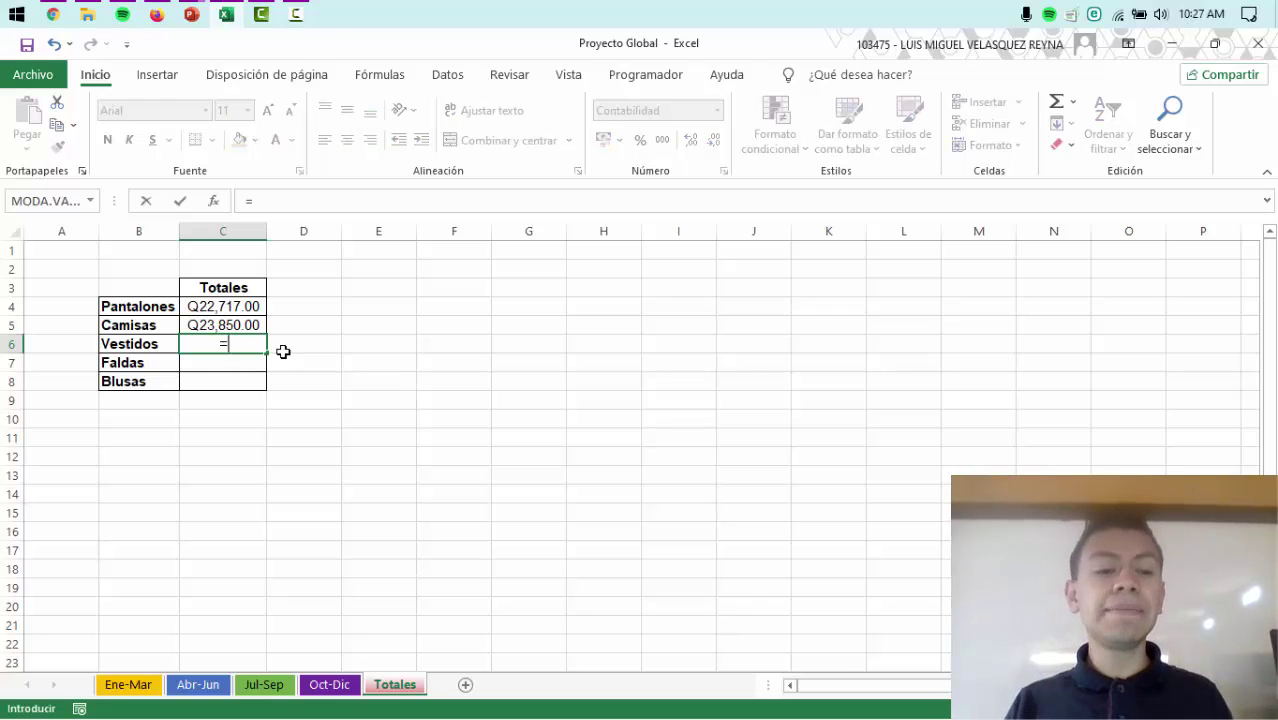
click(137, 690)
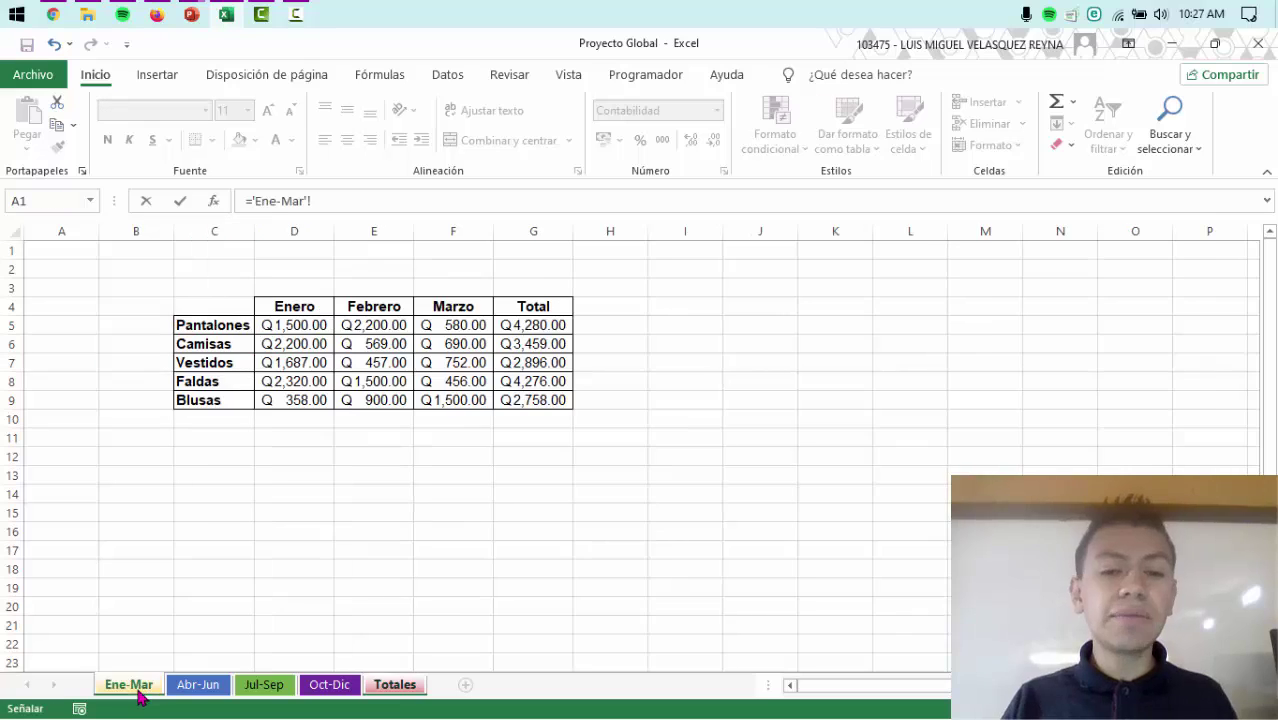
click(397, 686)
key(Escape)
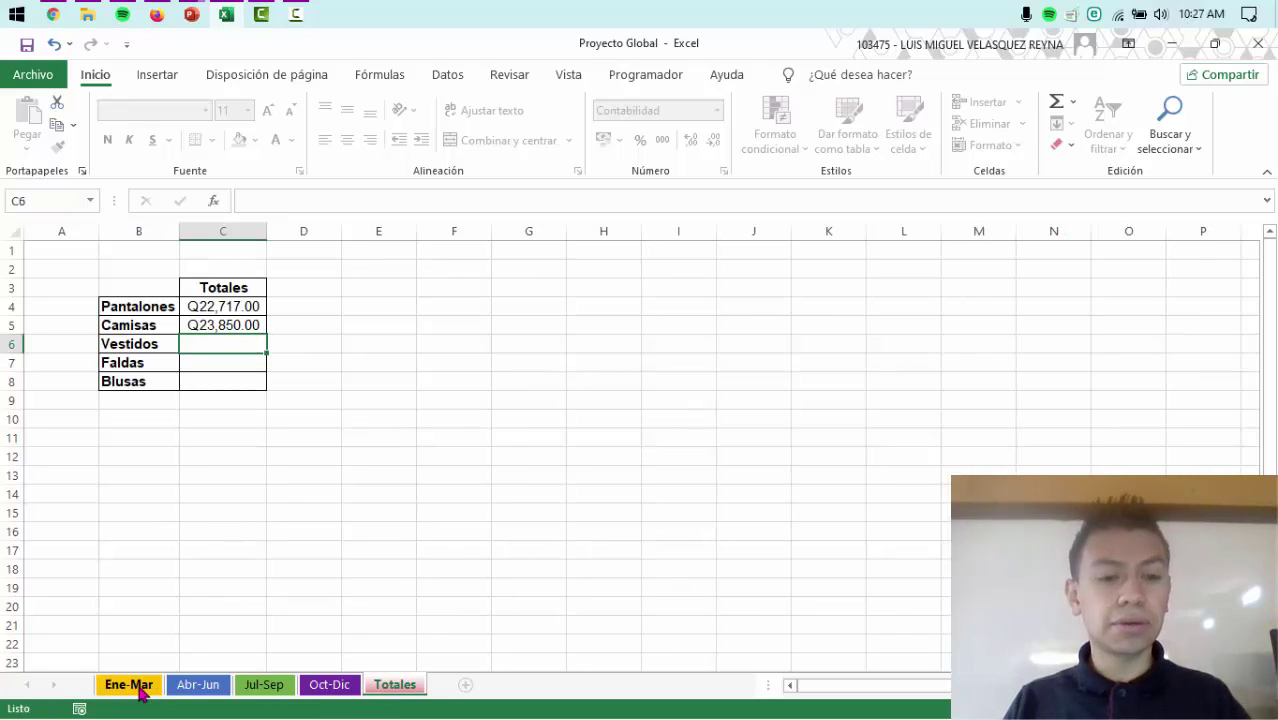
Step: Enter a formula in the Vestidos total cell C6 that references the Ene-Mar sheet's Vestidos total, ='Ene-Mar'!G7
text(=)
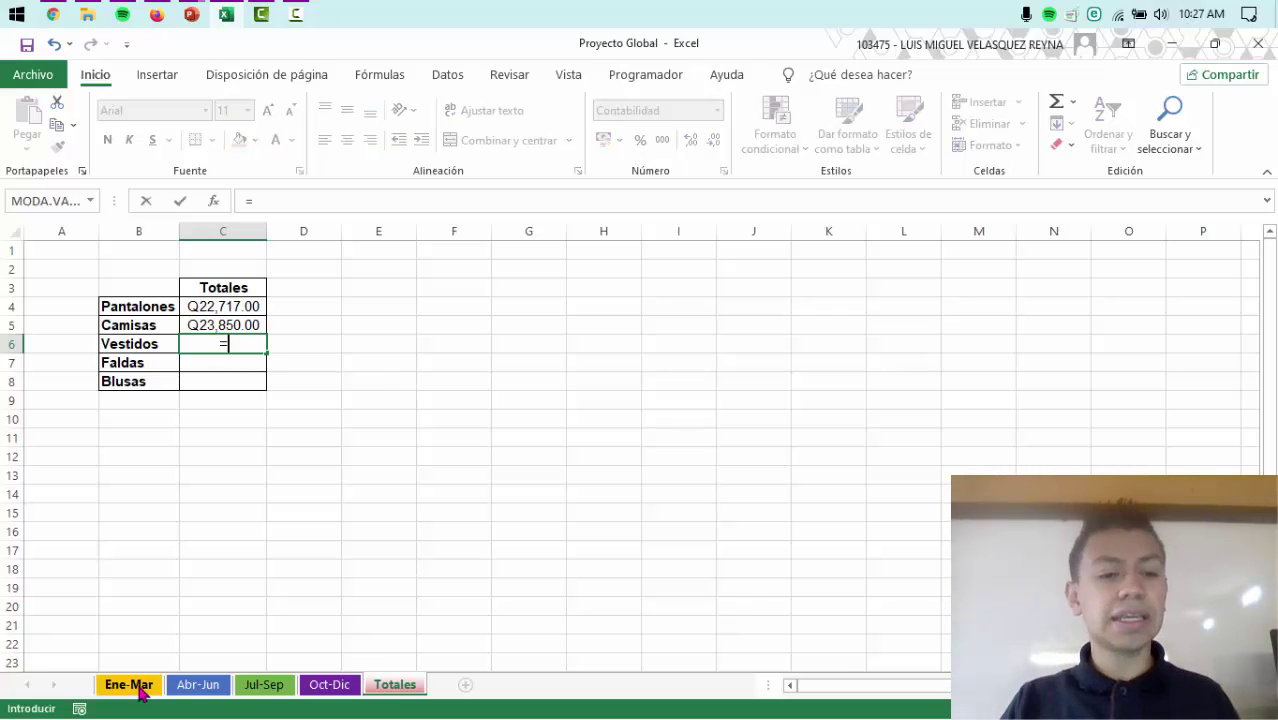
click(138, 688)
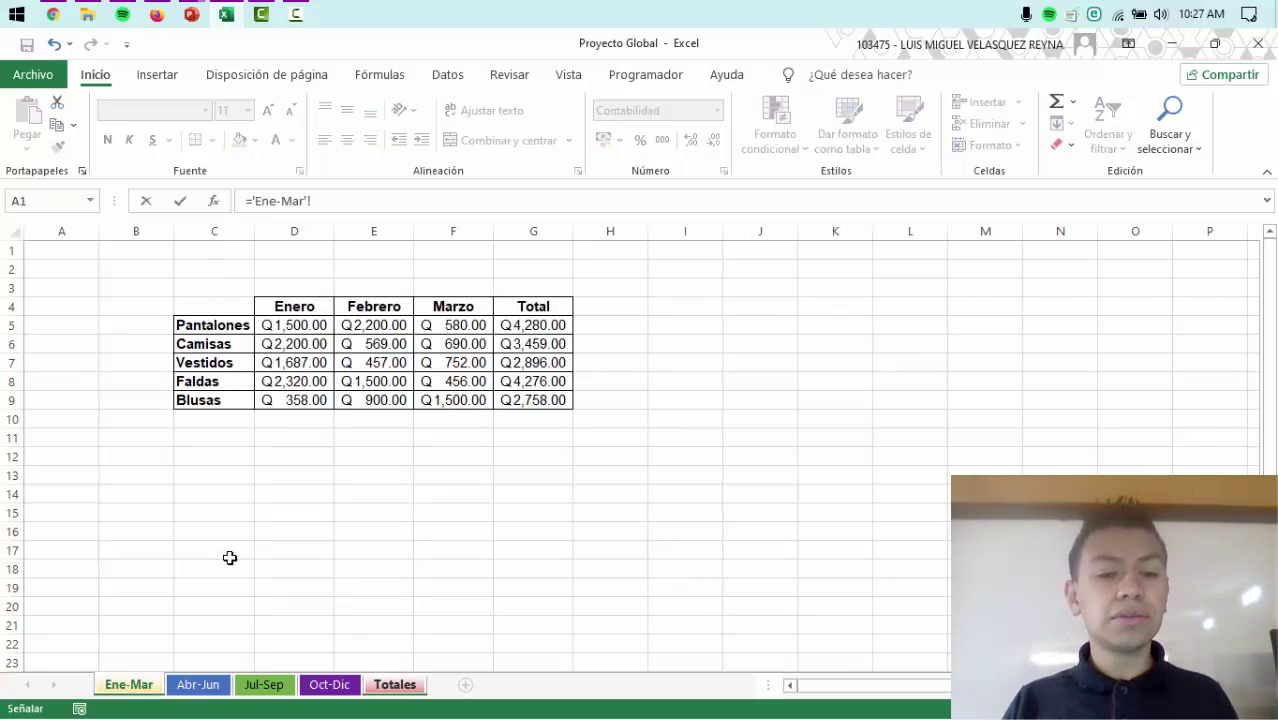
click(540, 366)
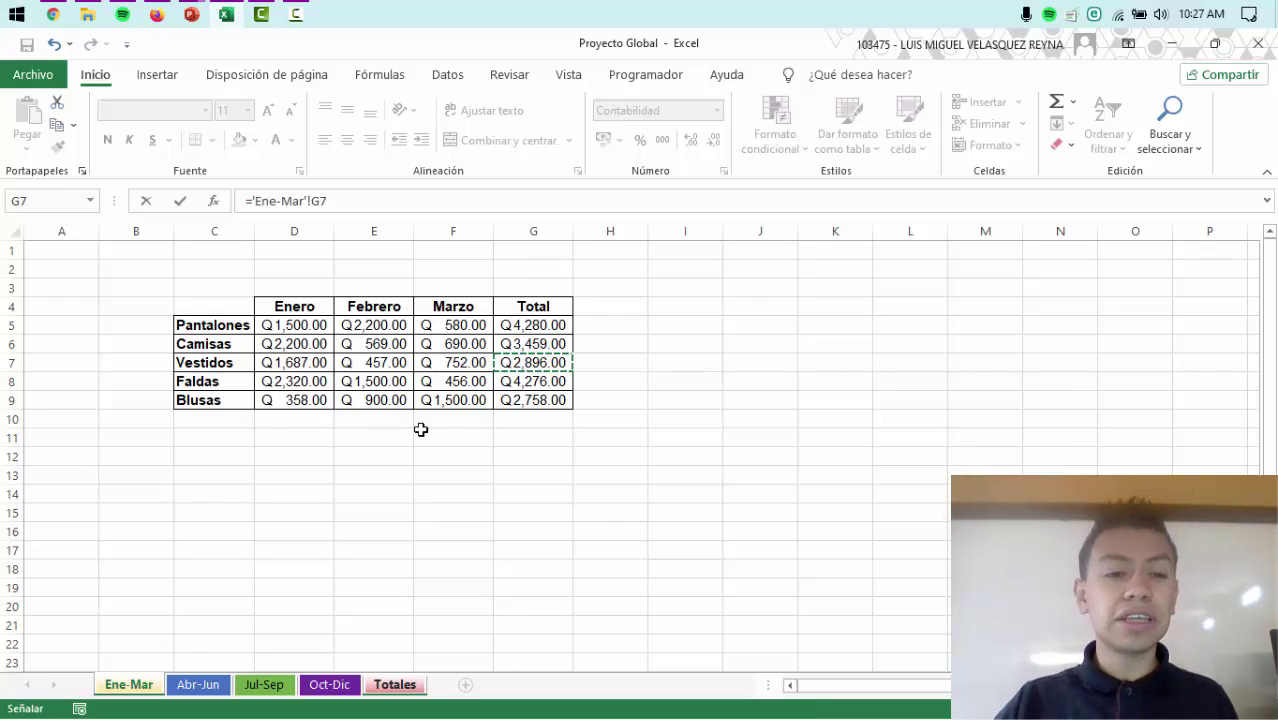
key(Return)
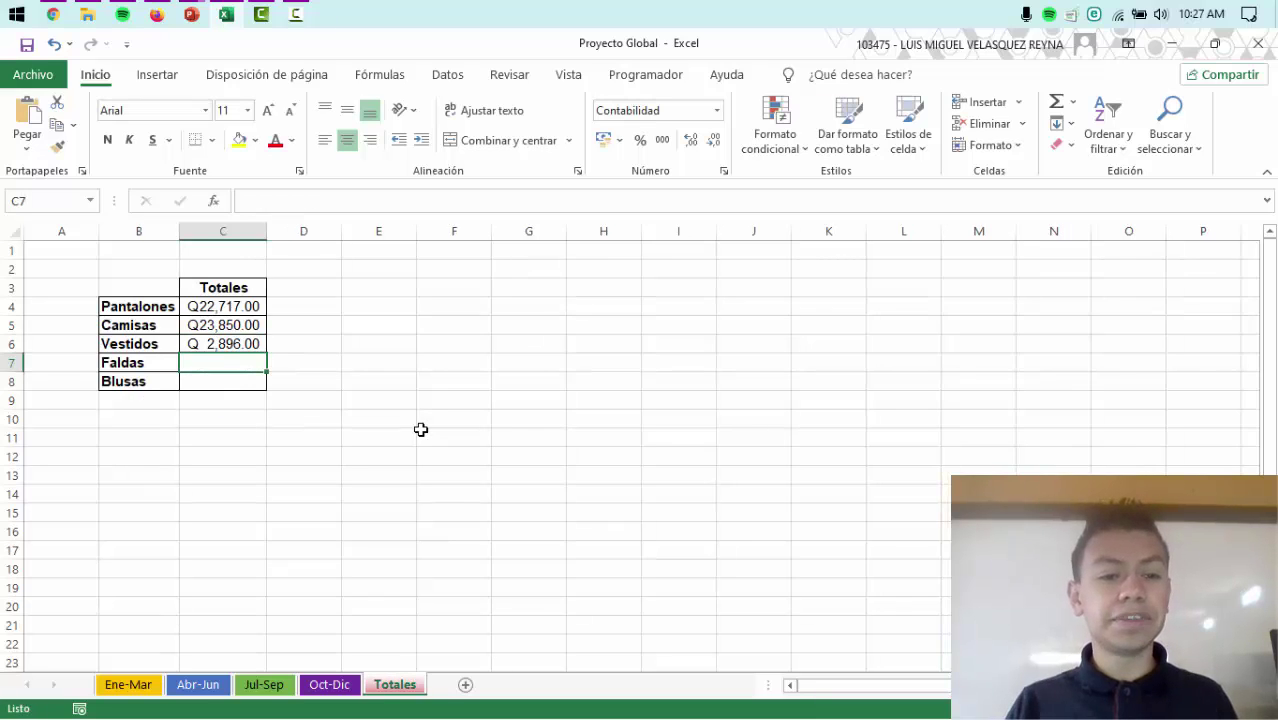
Step: Extend the Vestidos formula in C6 by adding the Abr-Jun sheet's Vestidos total, +'Abr-Jun'!G7
click(195, 343)
click(377, 201)
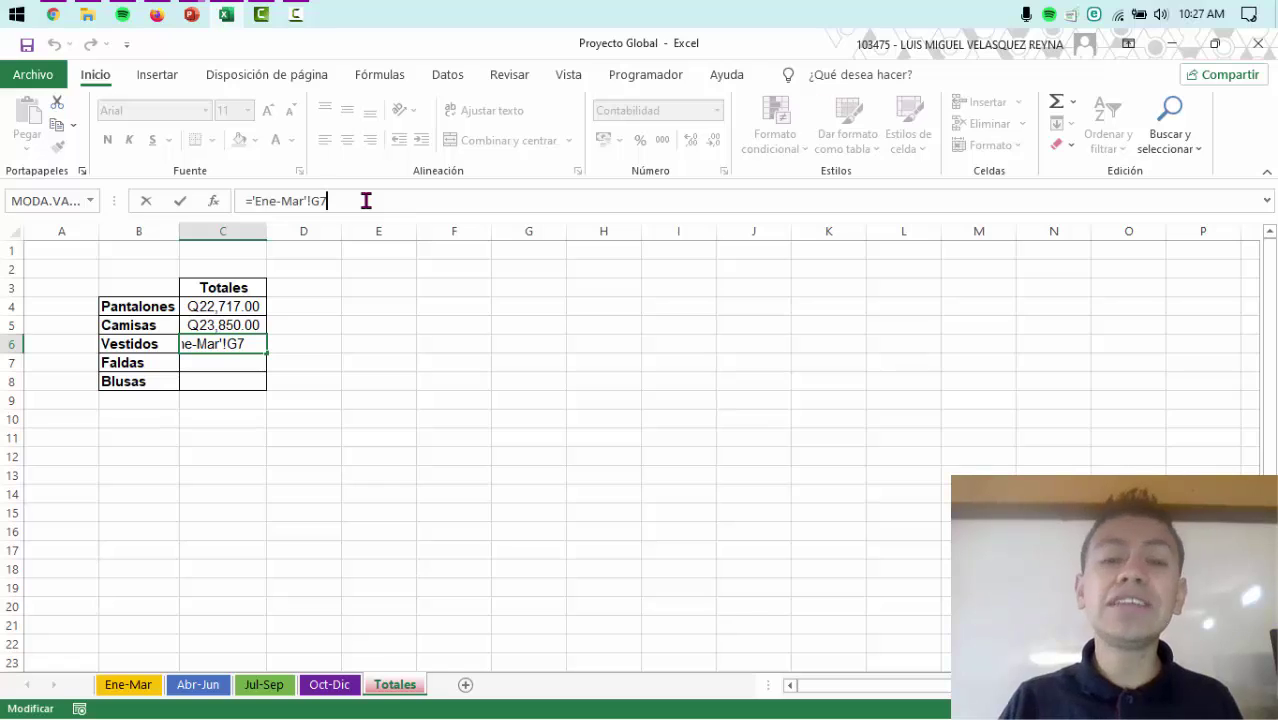
text(+)
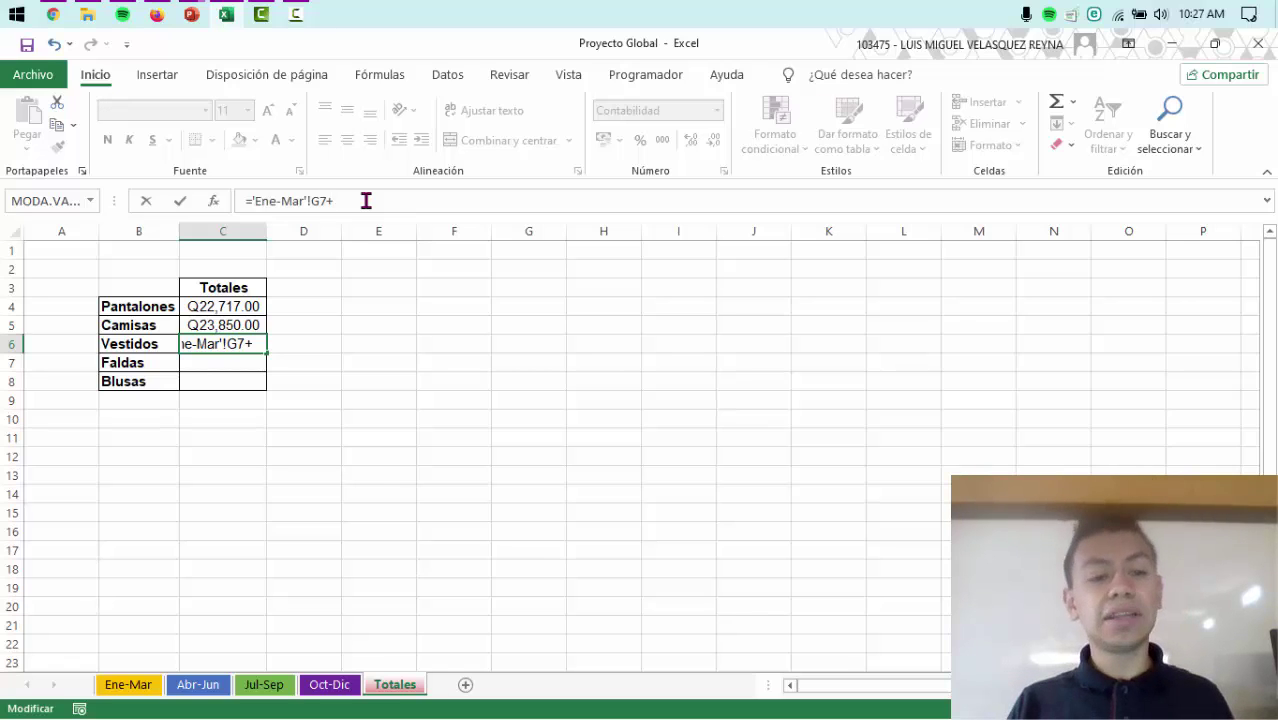
click(199, 686)
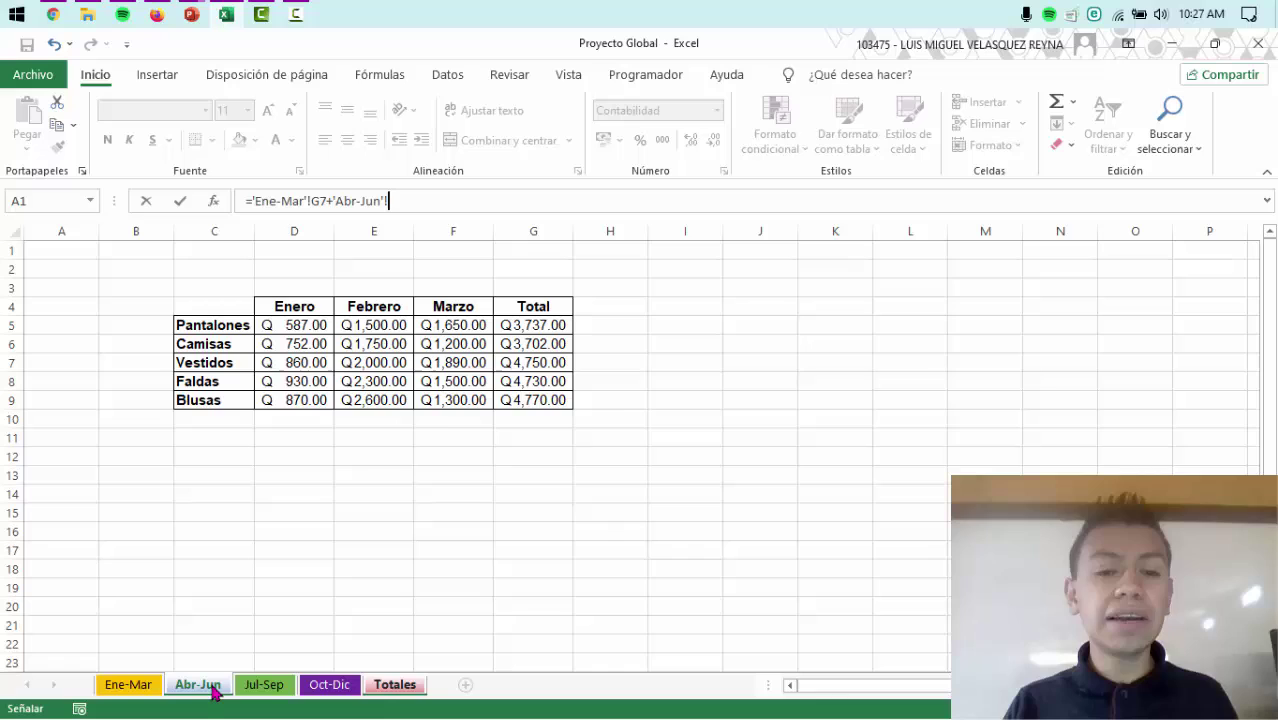
click(522, 364)
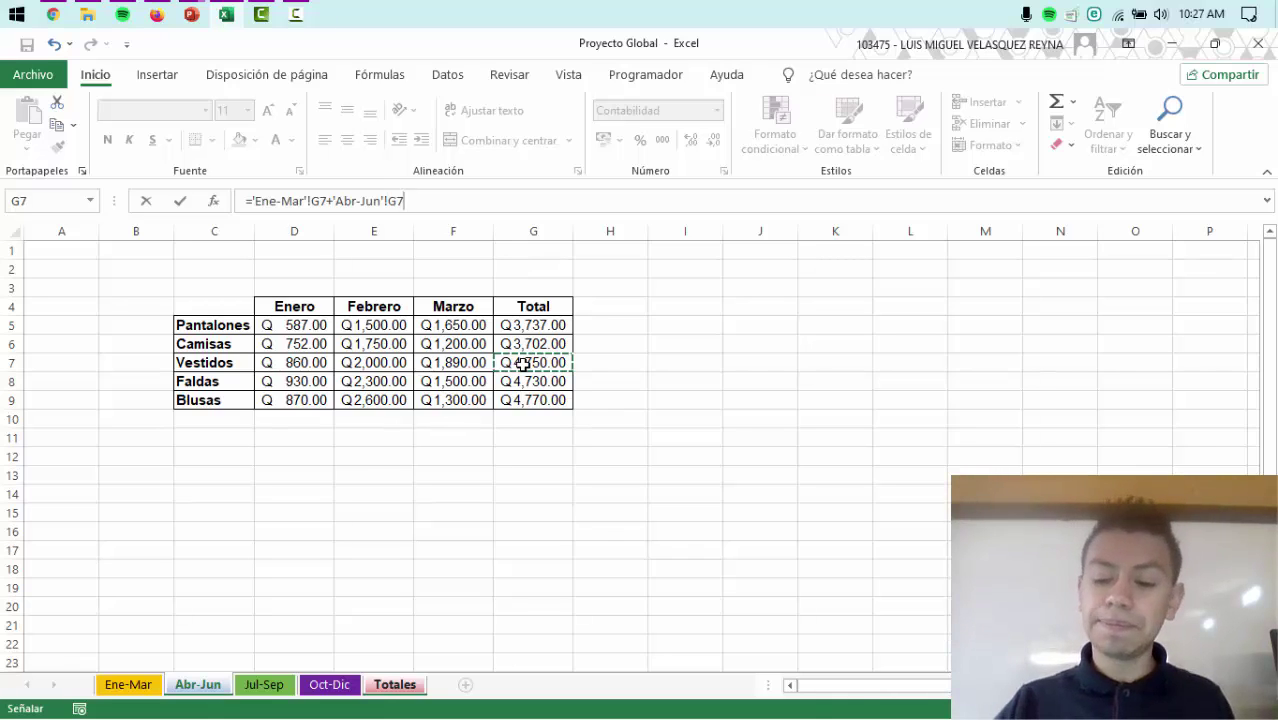
key(Return)
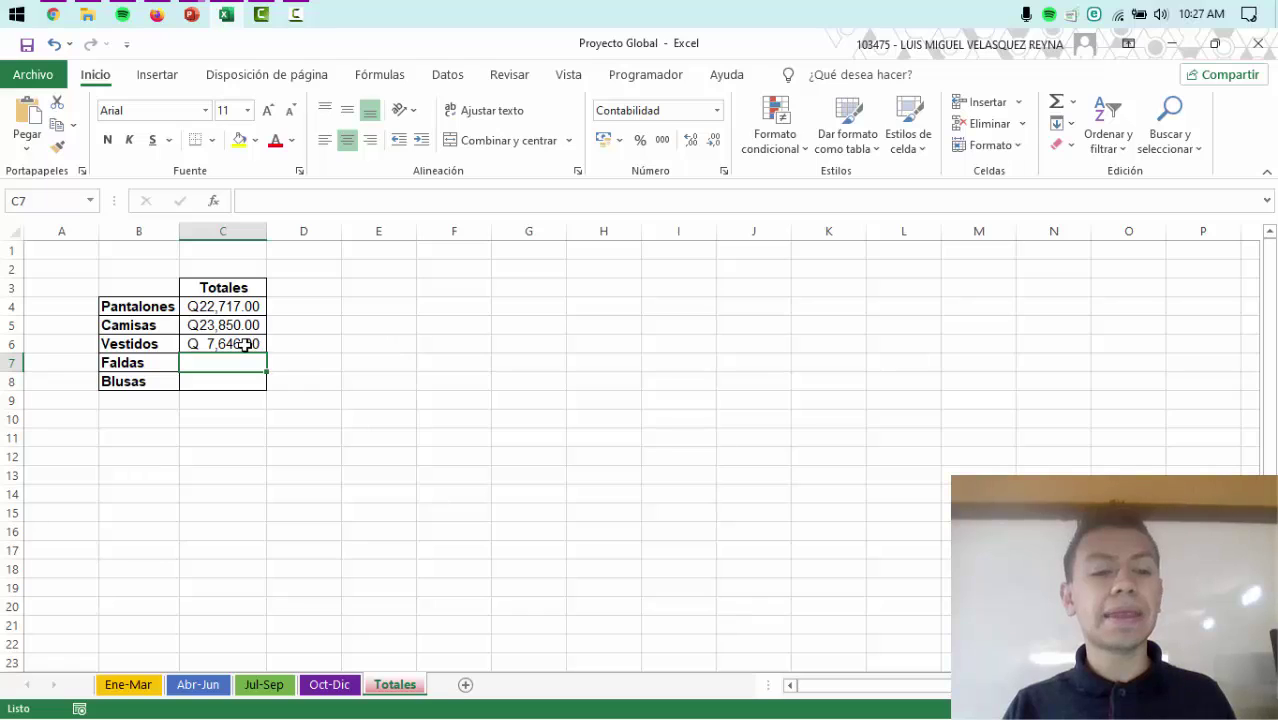
Step: Extend the Vestidos formula in C6 by adding the Jul-Sep sheet's Vestidos total, +'Jul-Sep'!G7
click(251, 343)
click(441, 205)
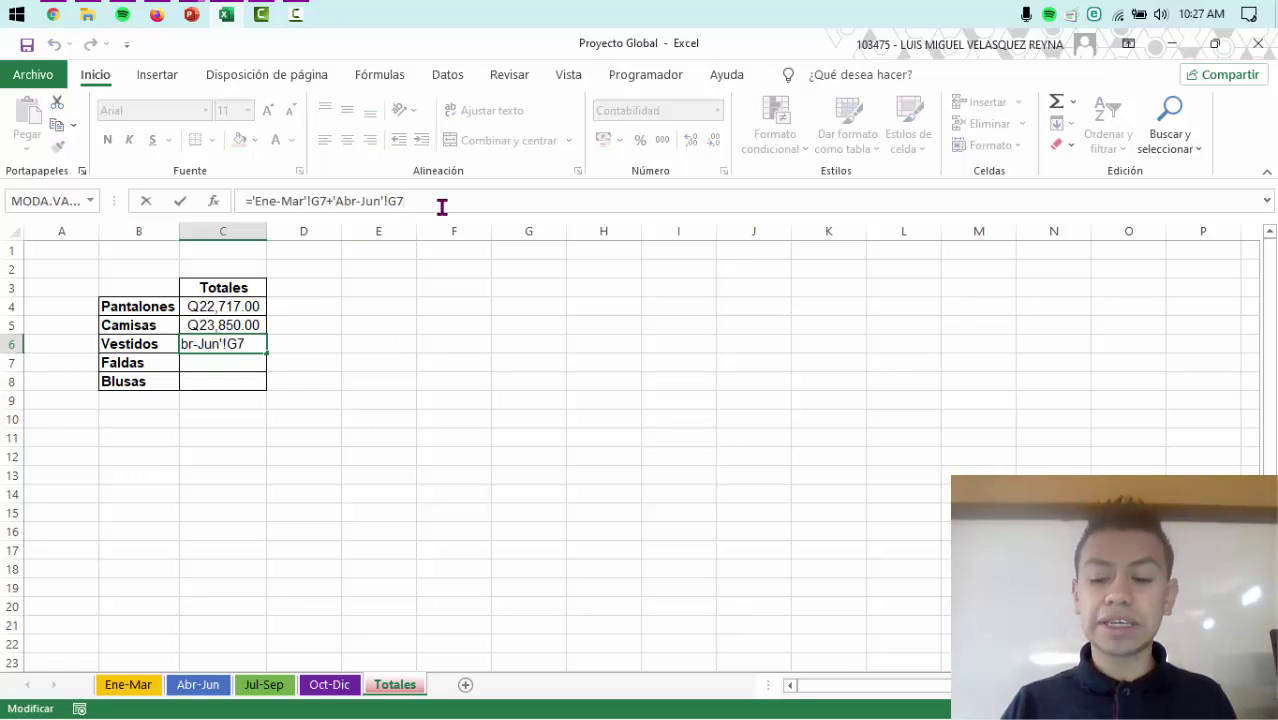
text(+)
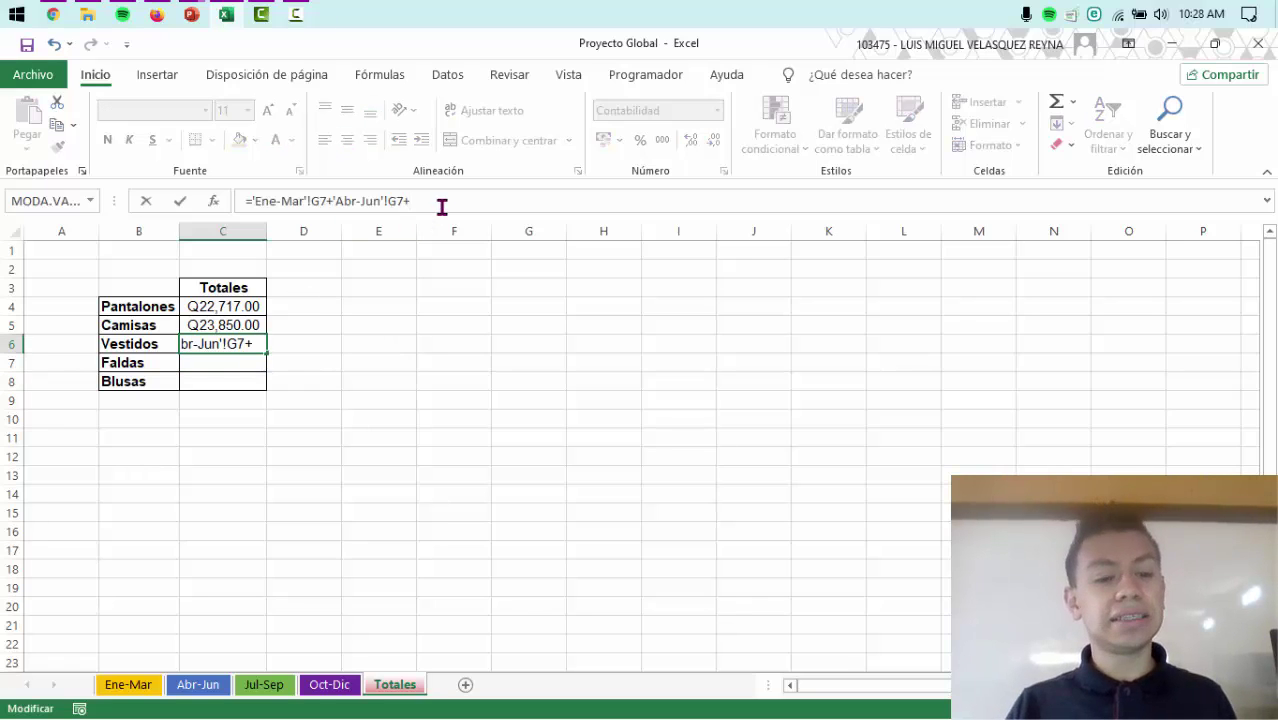
click(266, 690)
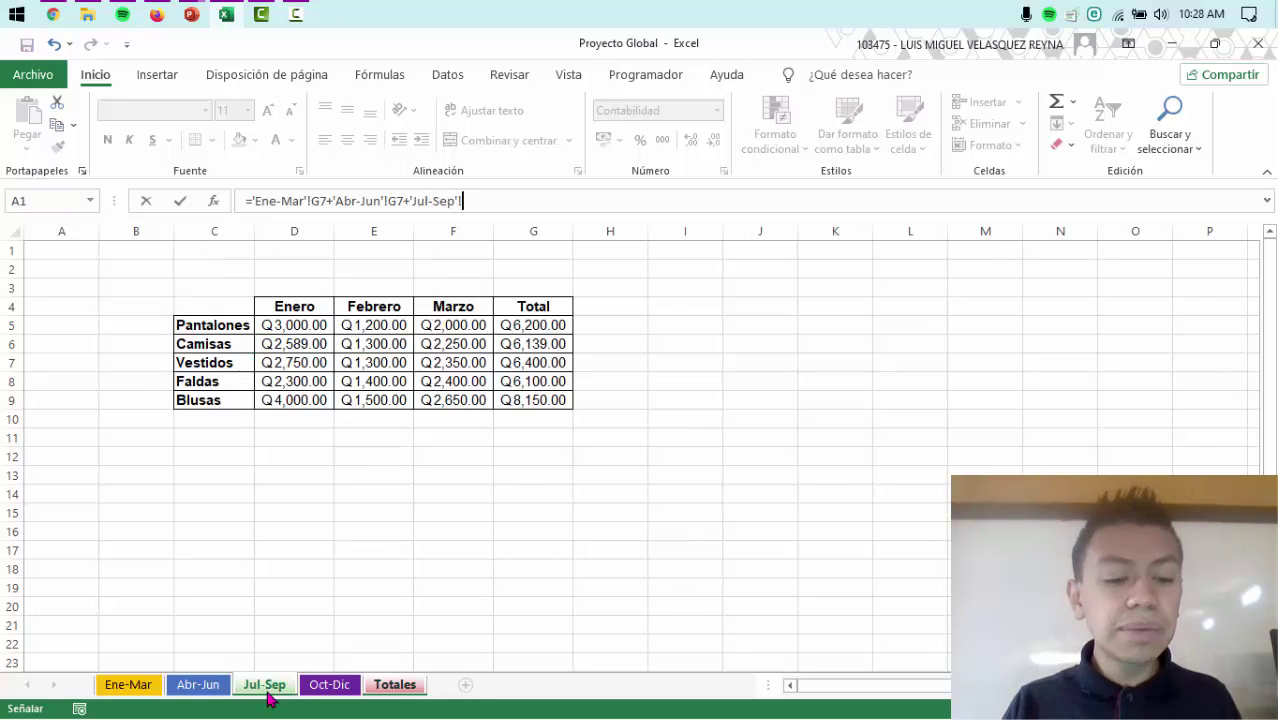
click(537, 364)
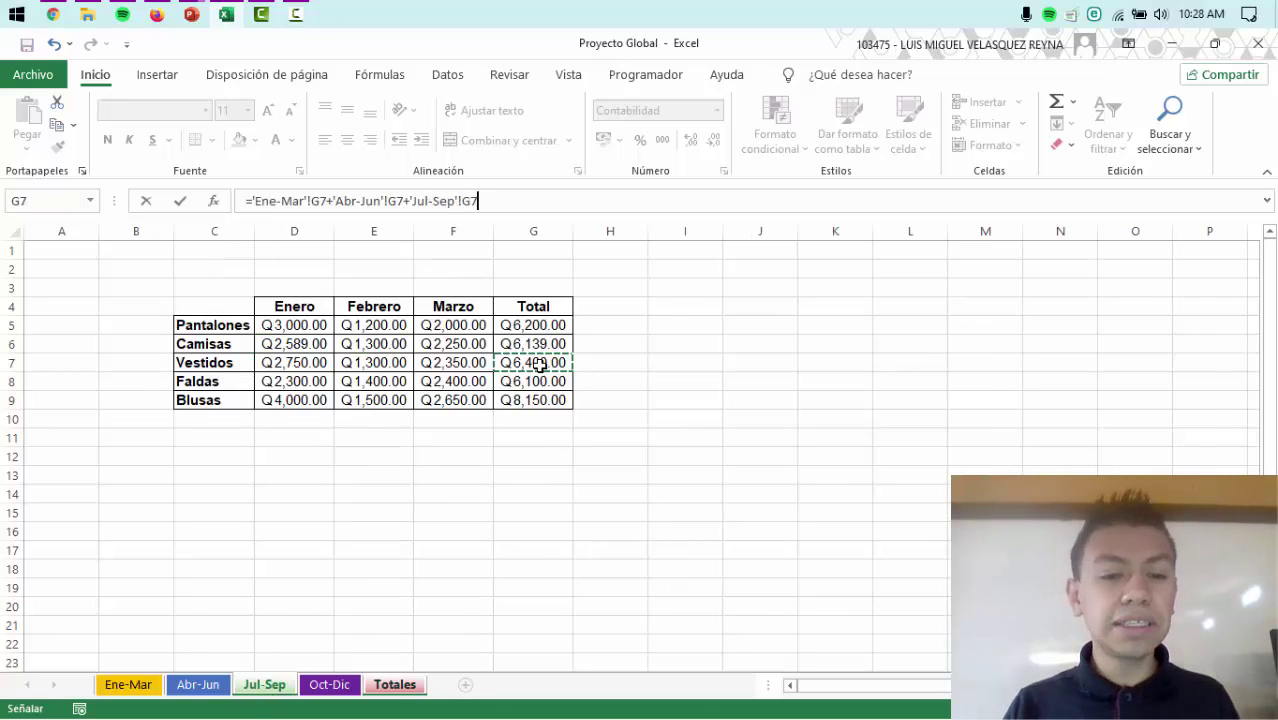
key(Return)
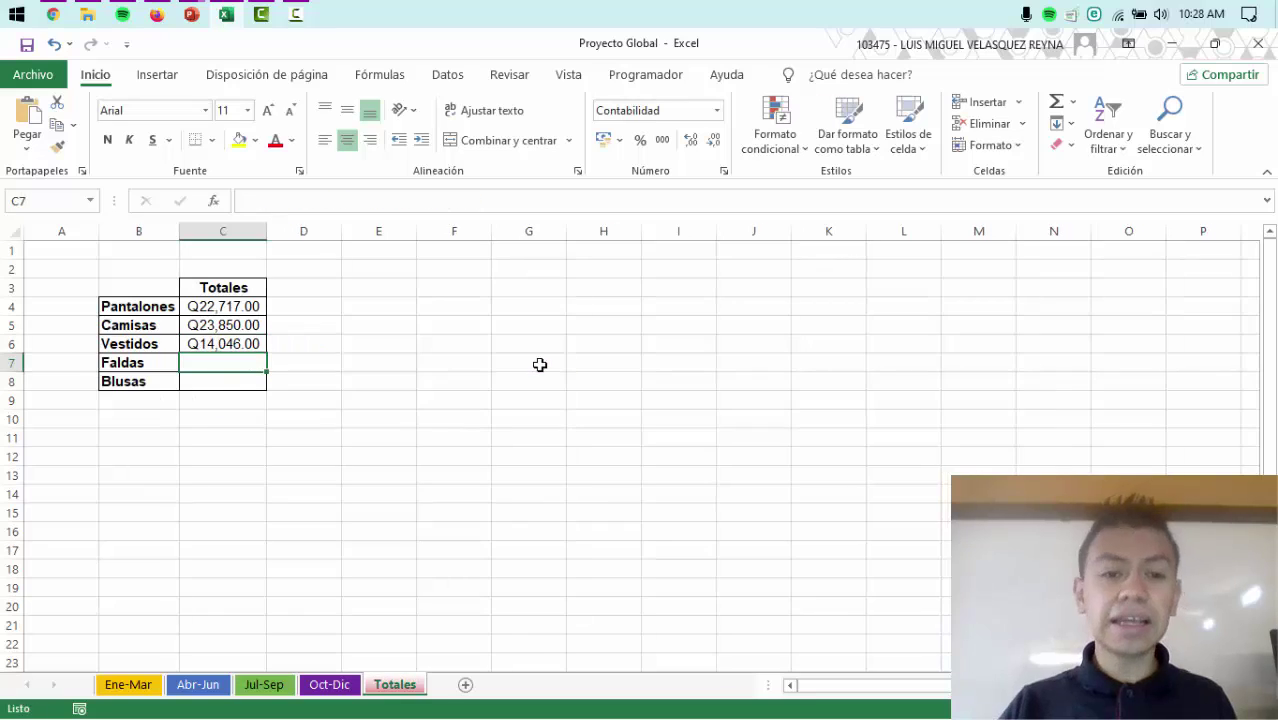
Step: Complete the Vestidos formula in C6 by adding the Oct-Dic sheet's Vestidos total, +'Oct-Dic'!G7
click(219, 344)
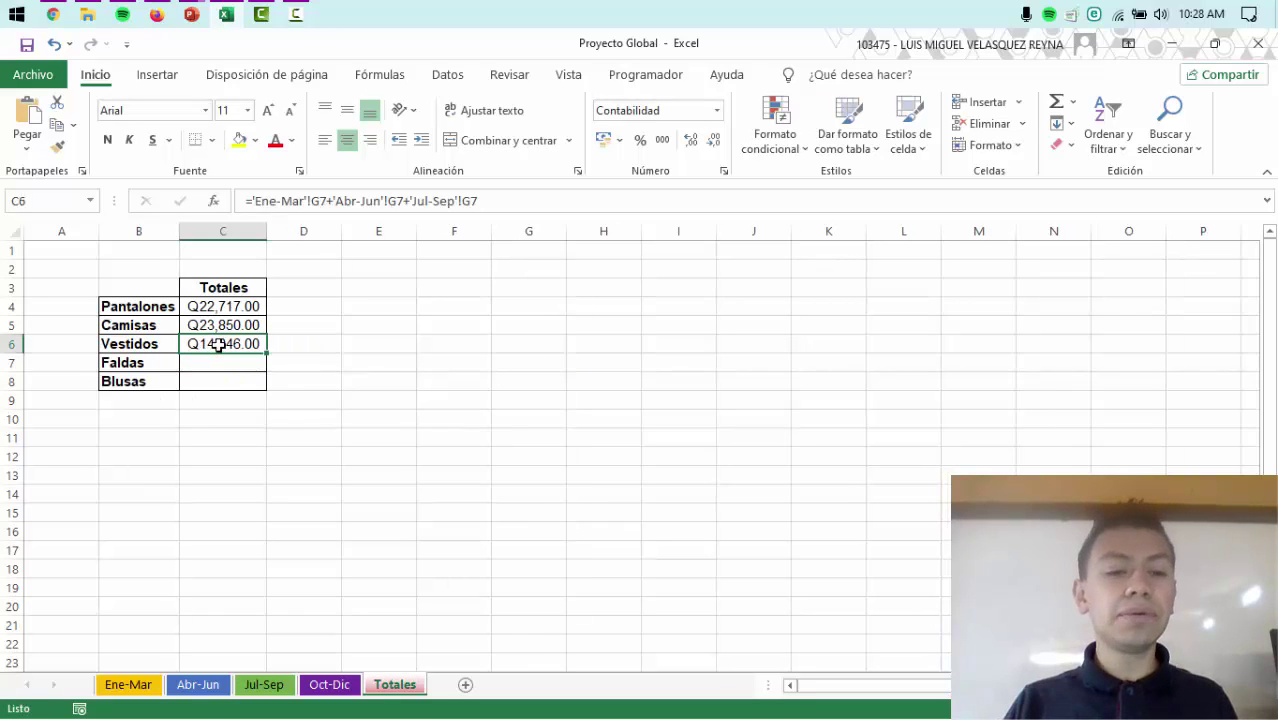
click(517, 201)
text(+)
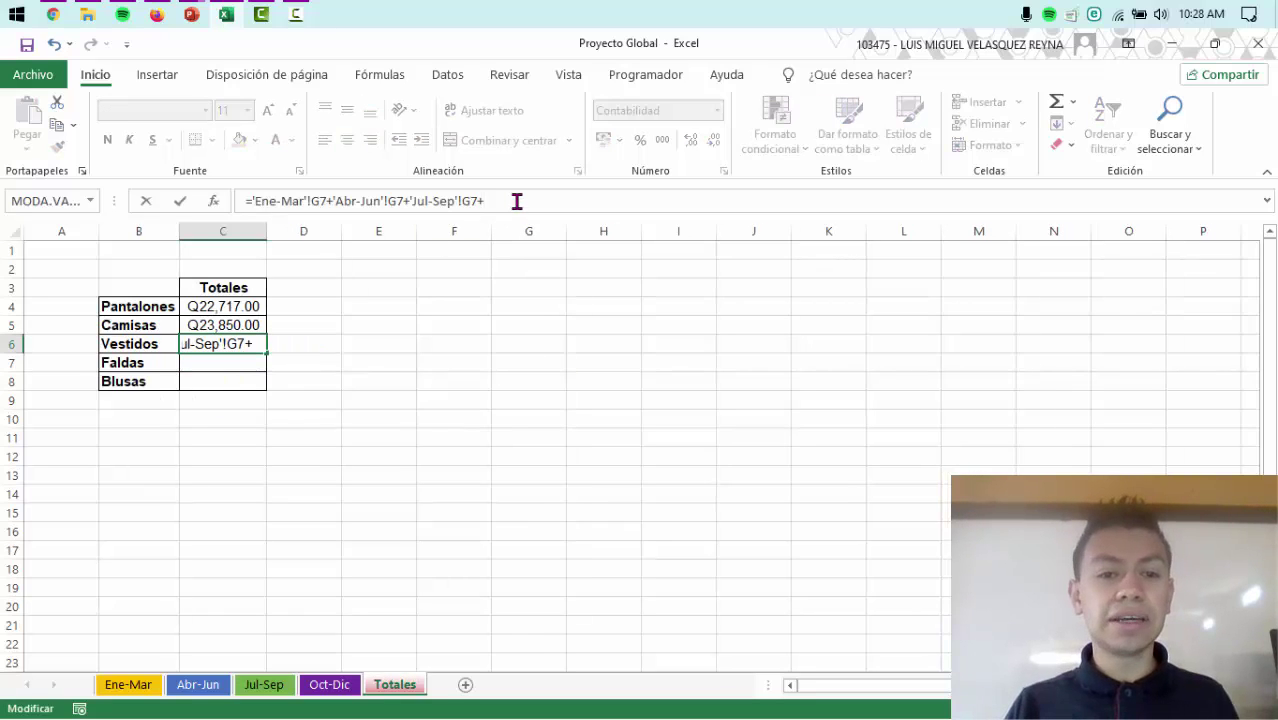
click(329, 684)
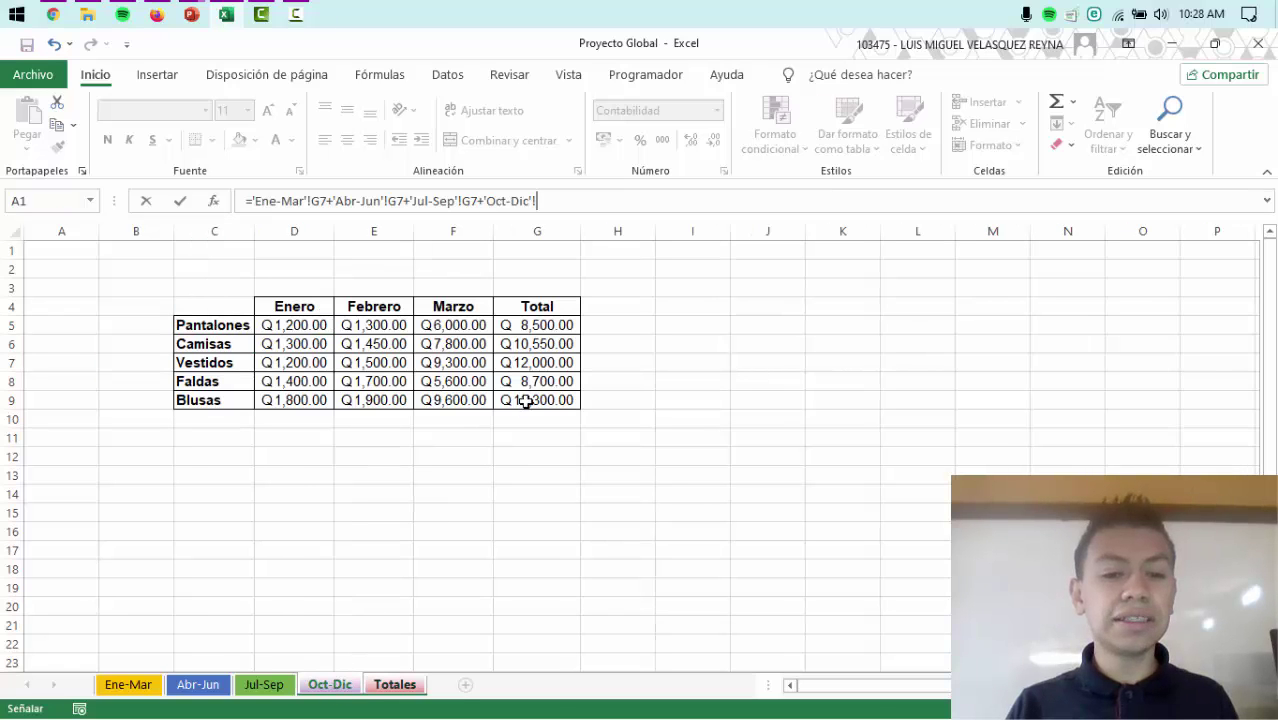
click(550, 363)
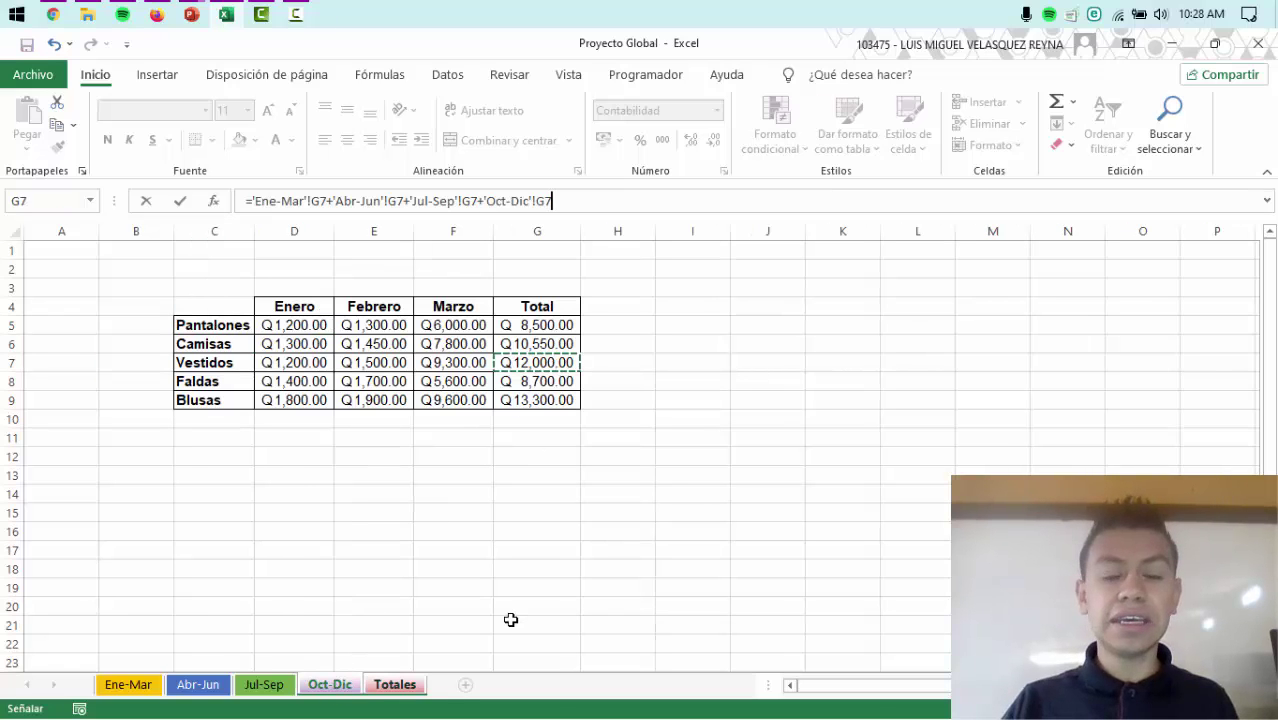
key(Return)
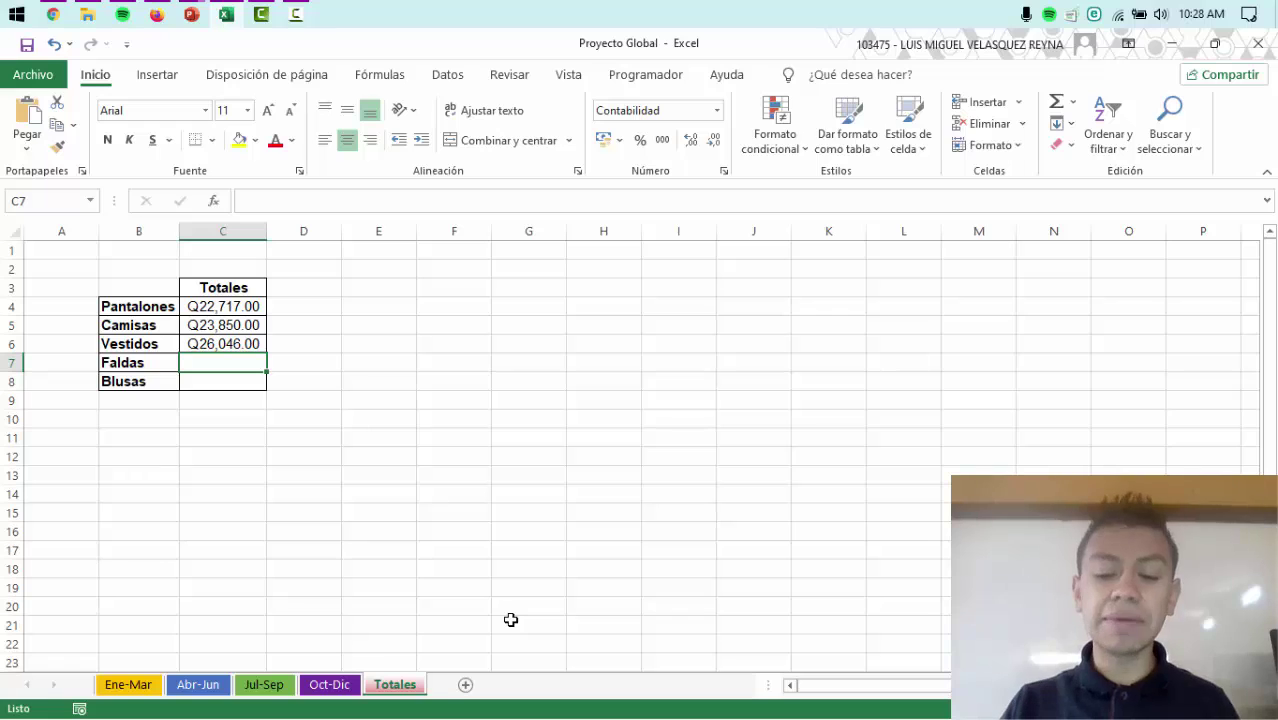
Step: Enter a formula in the Faldas total cell C7 that references the Ene-Mar sheet's Faldas total, ='Ene-Mar'!G8
text(=)
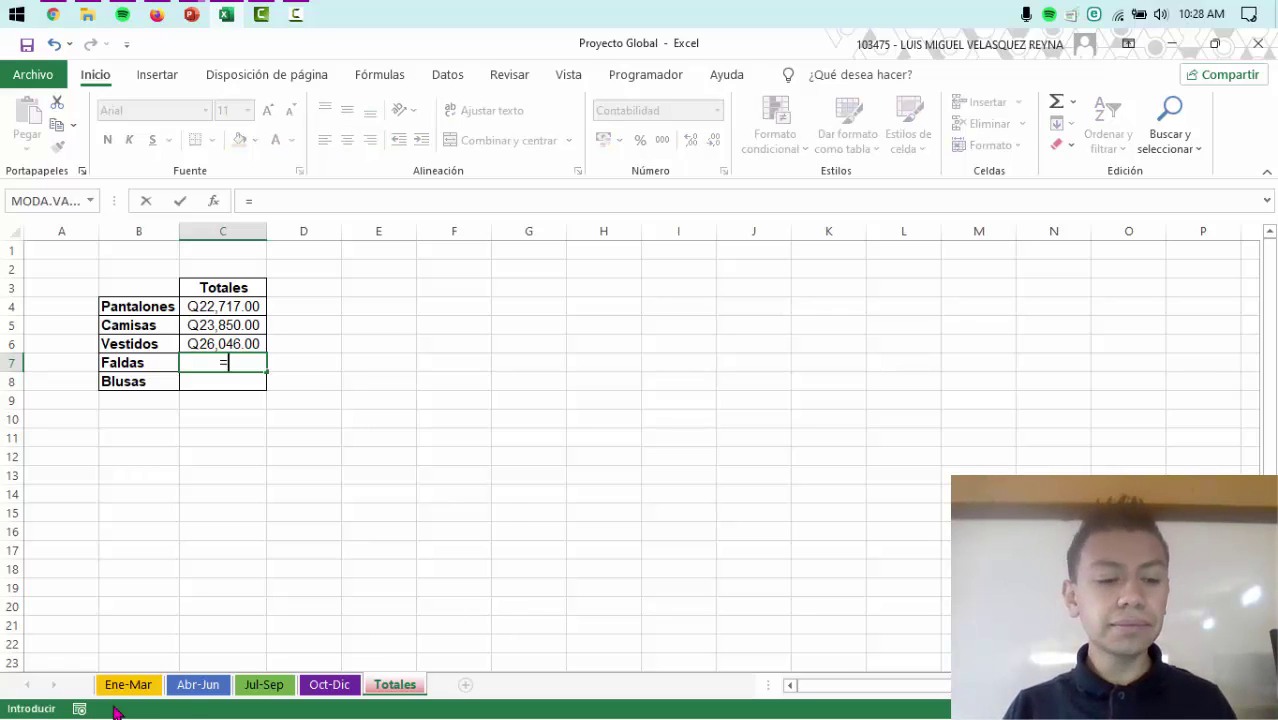
click(128, 686)
click(540, 384)
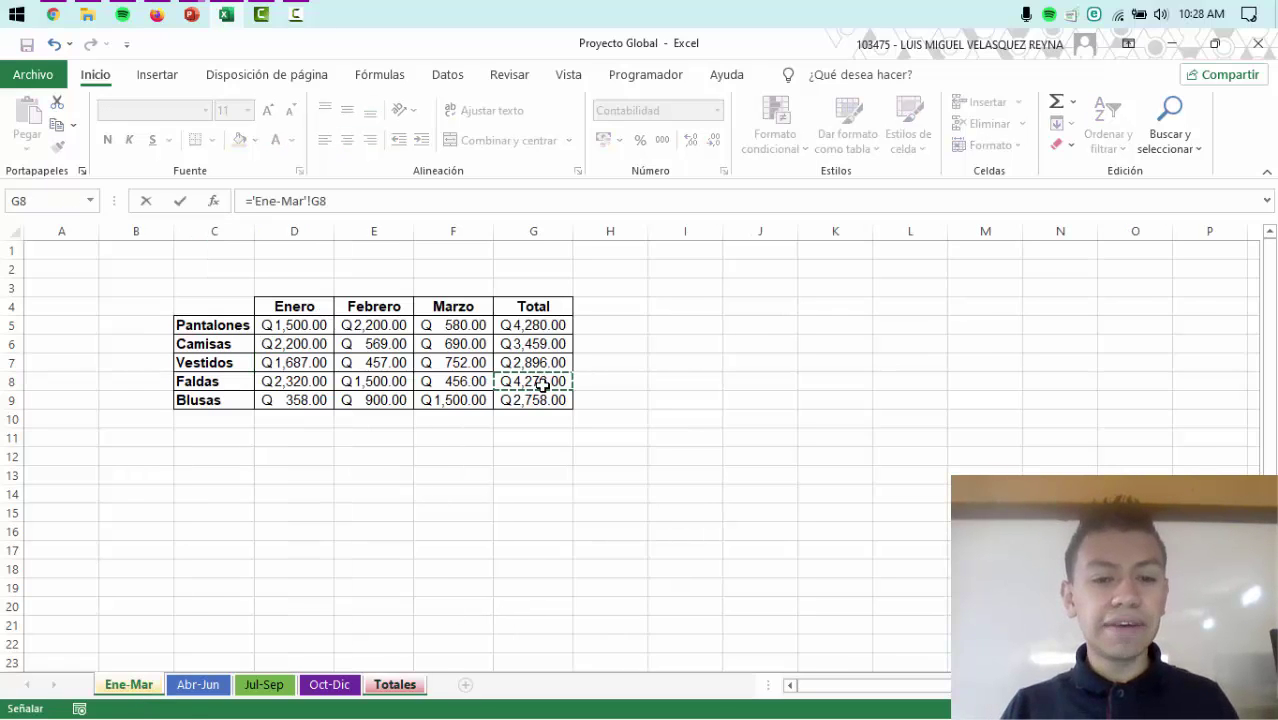
key(Return)
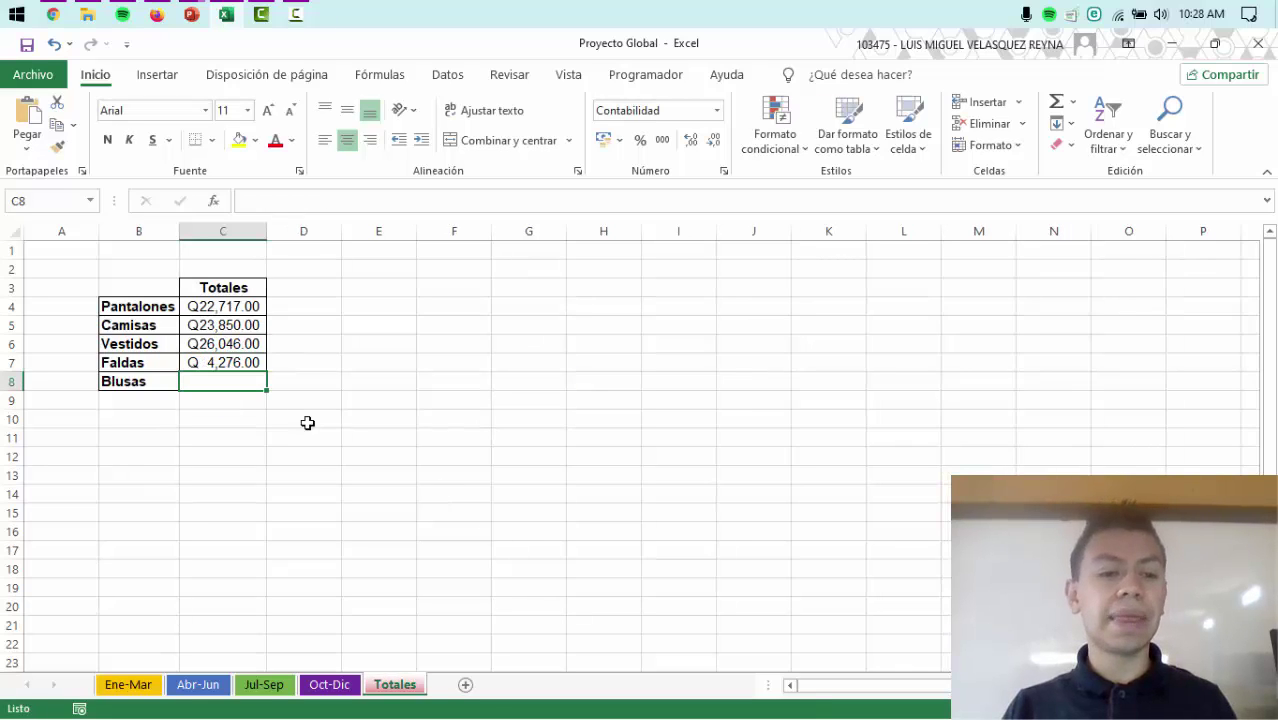
Step: Extend the Faldas formula in C7 by adding the Abr-Jun sheet's Faldas total, +'Abr-Jun'!G8
click(233, 362)
click(357, 200)
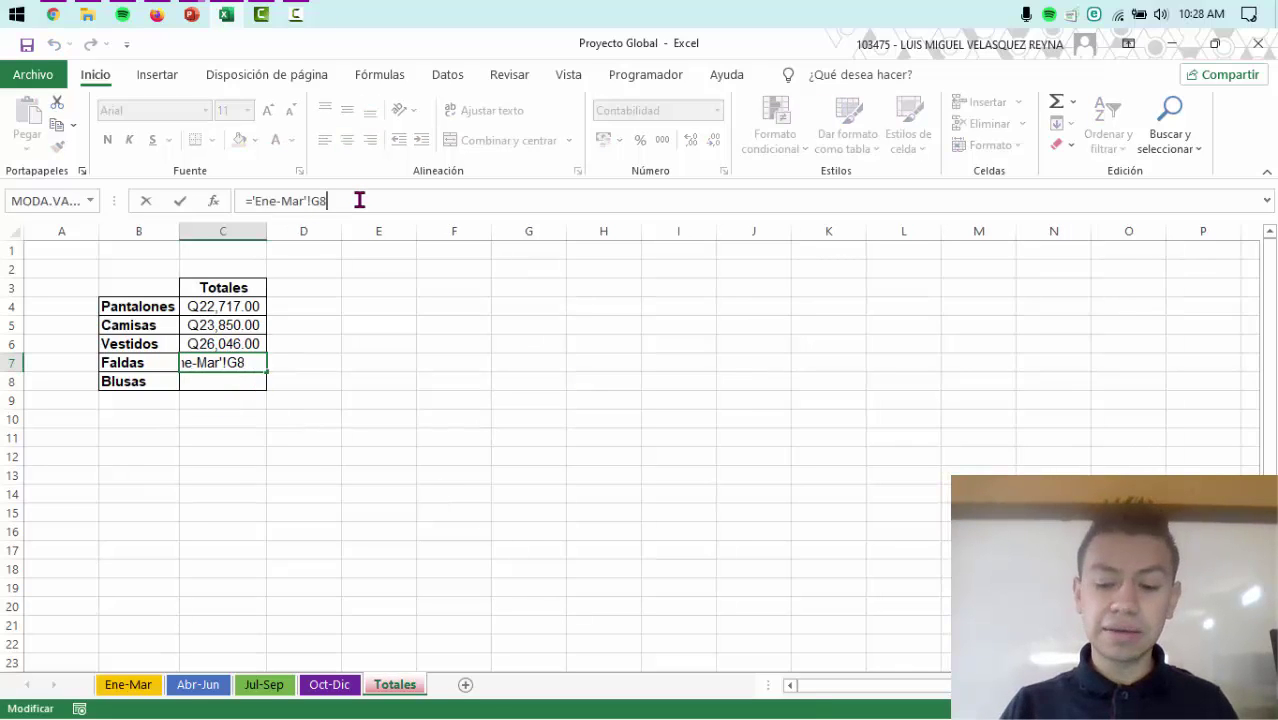
text(+)
click(200, 686)
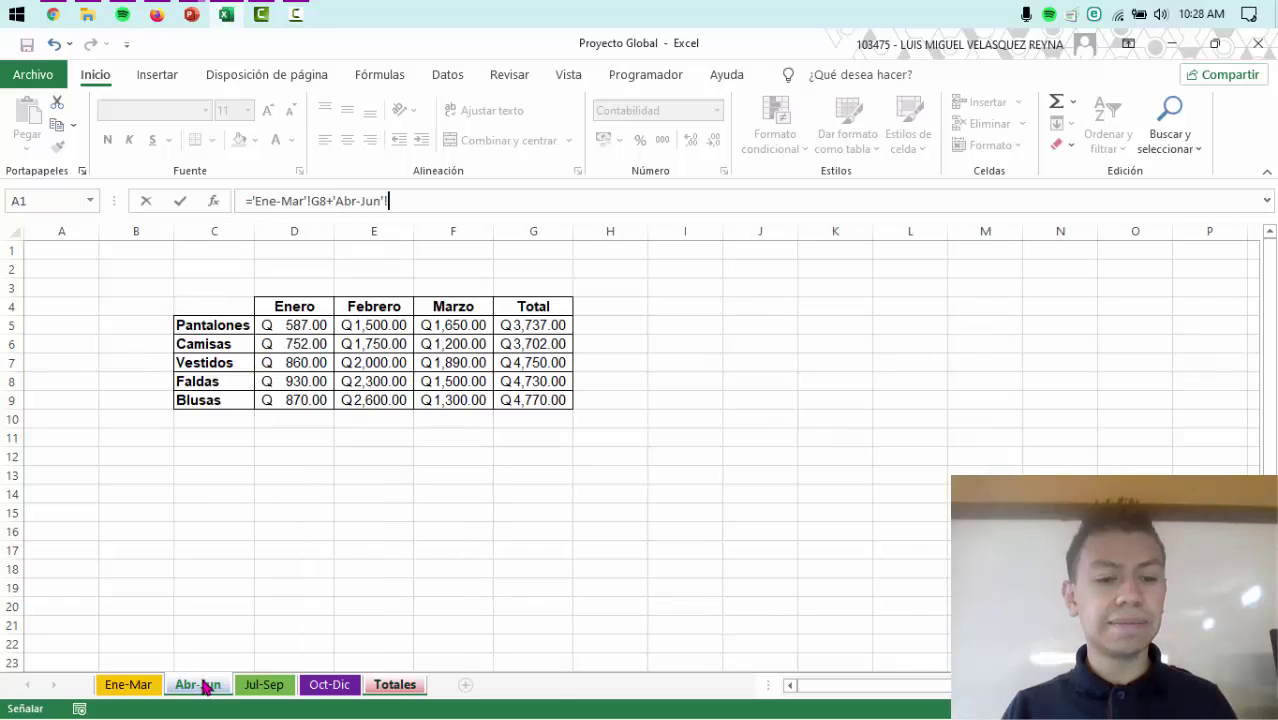
click(534, 383)
key(Return)
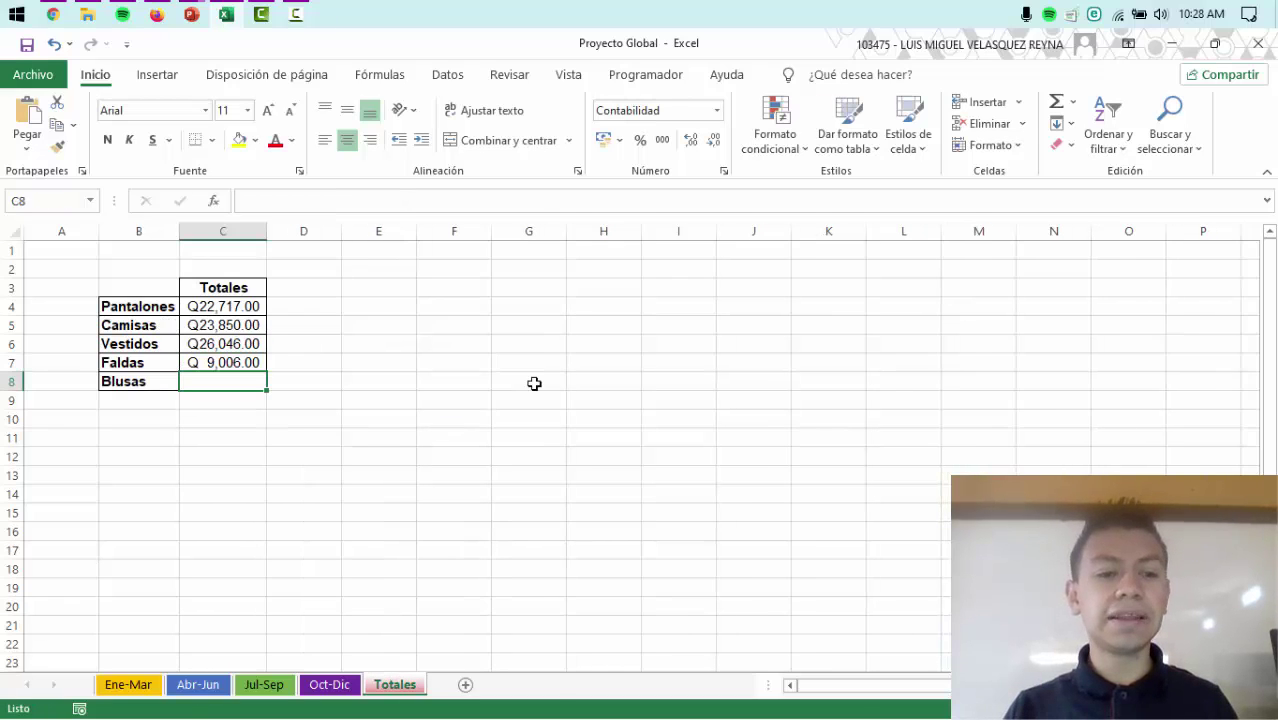
Step: Extend the Faldas formula in C7 by adding the Jul-Sep sheet's Faldas total, +'Jul-Sep'!G8
click(232, 362)
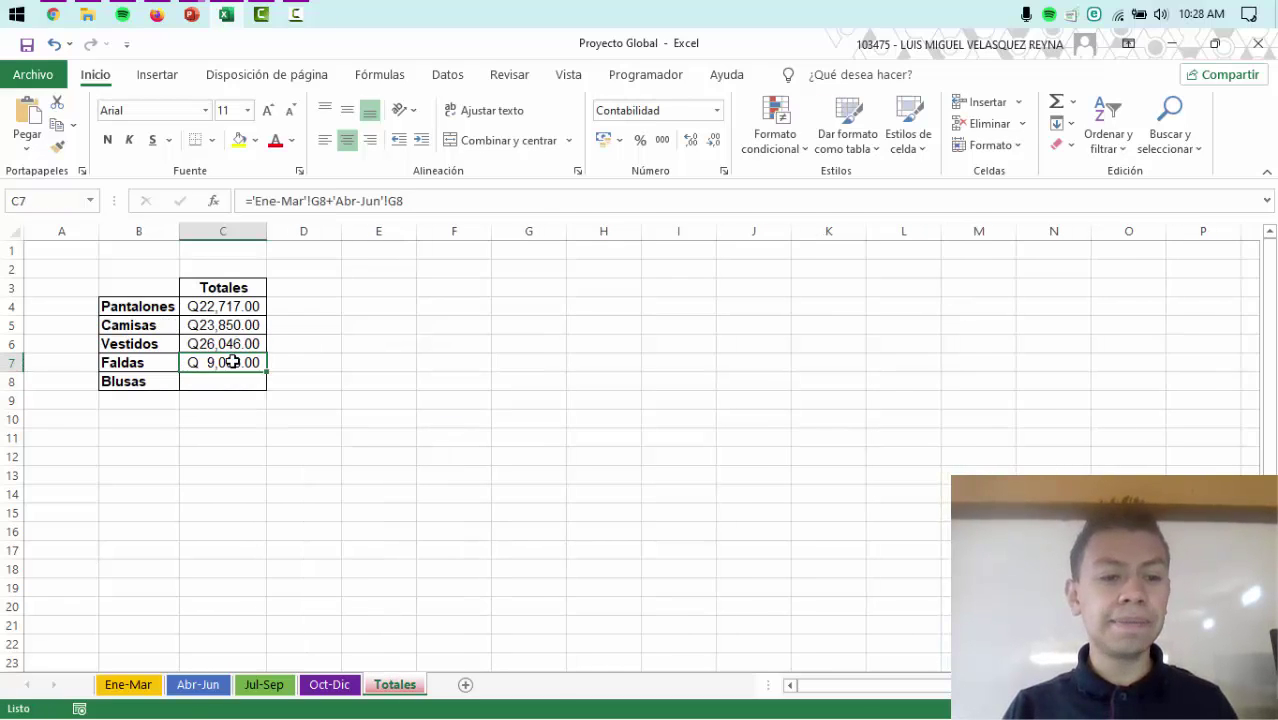
click(434, 203)
text(+)
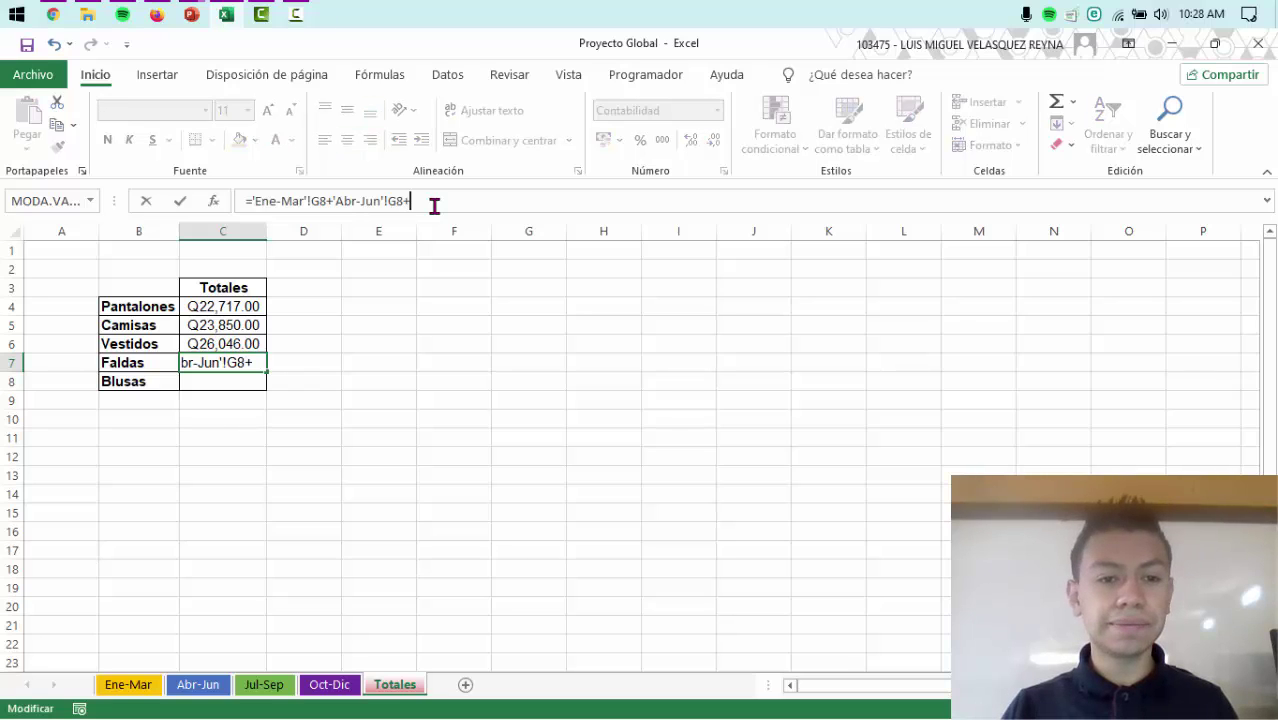
click(272, 686)
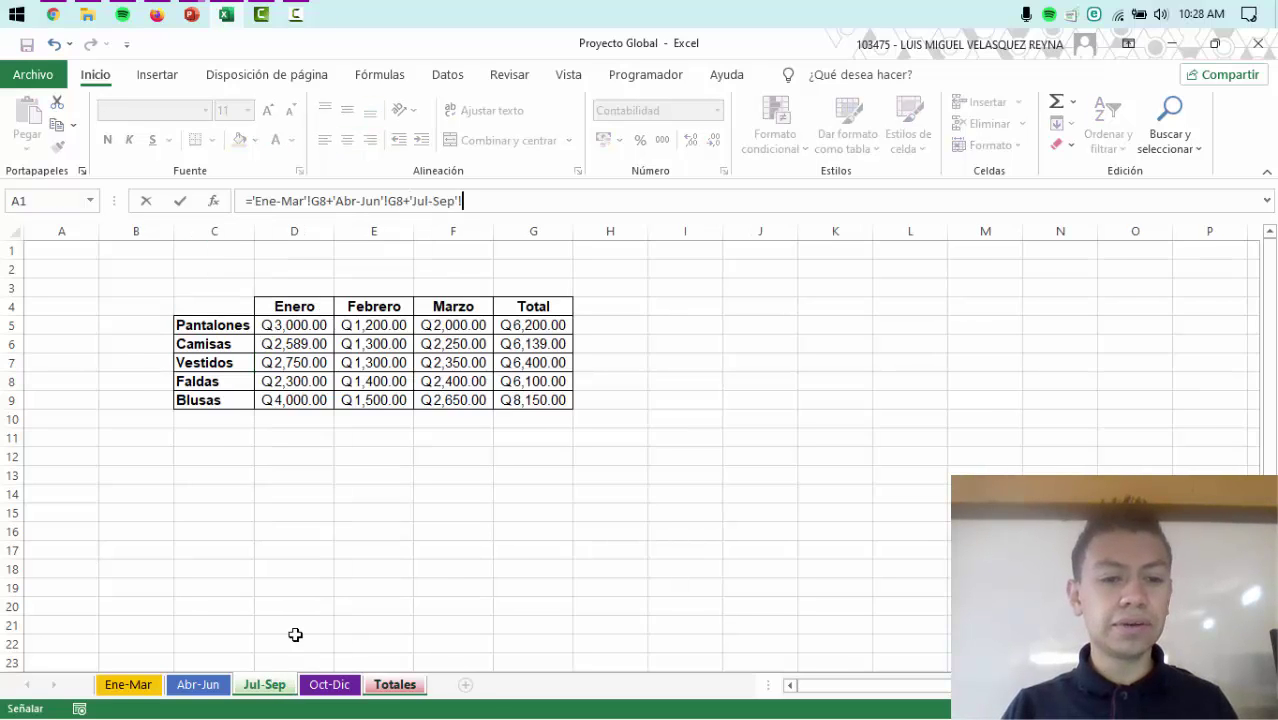
click(538, 381)
key(Return)
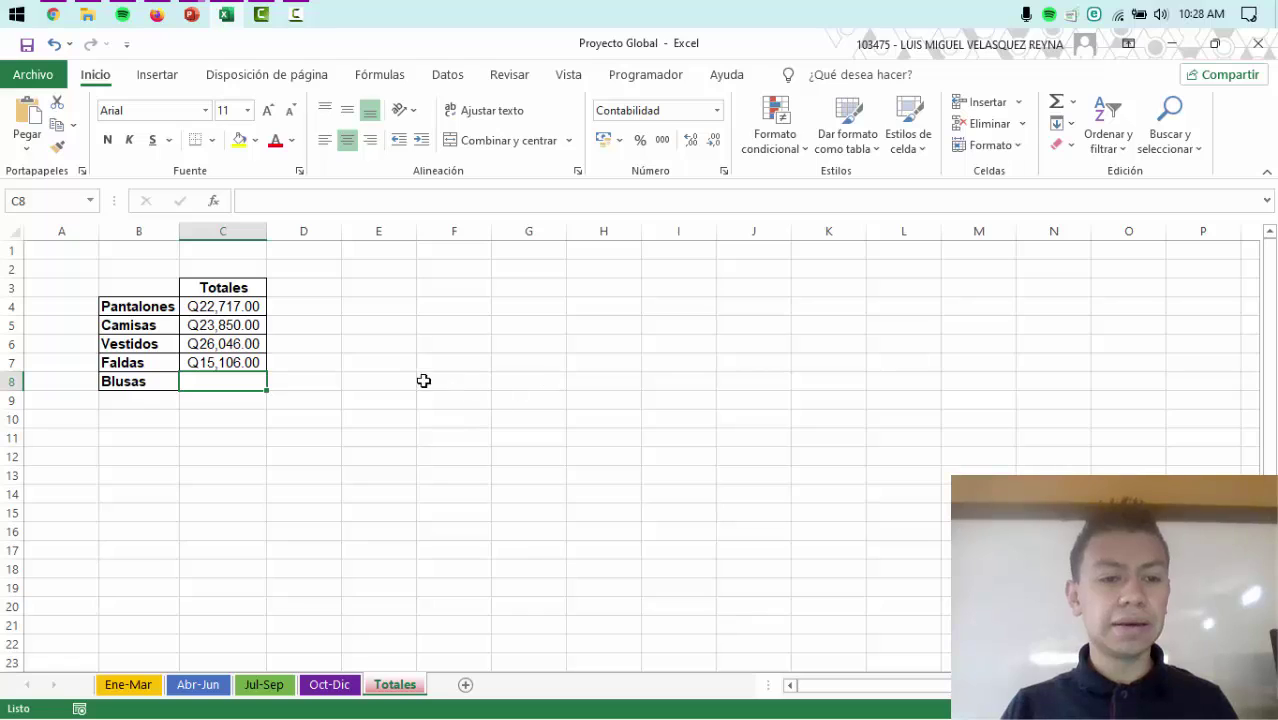
Step: Complete the Faldas formula in C7 by adding the Oct-Dic sheet's Faldas total, +'Oct-Dic'!G8
click(240, 365)
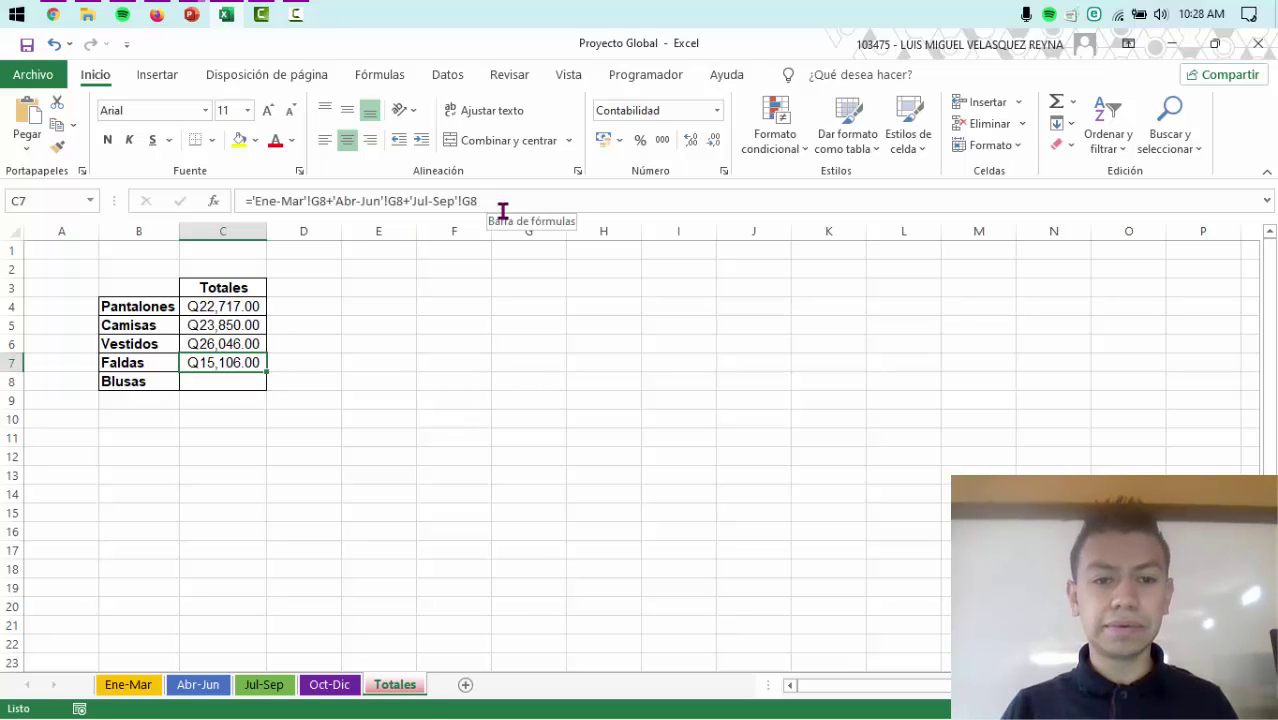
click(503, 208)
text(+)
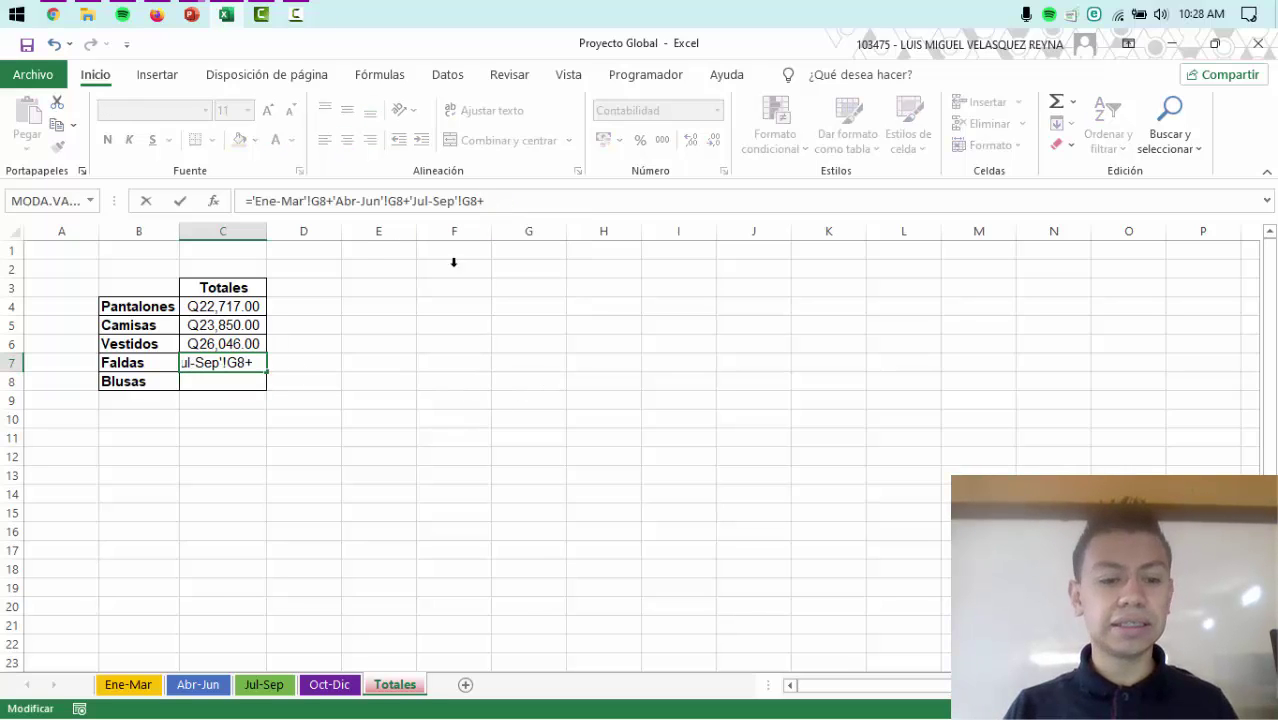
click(333, 686)
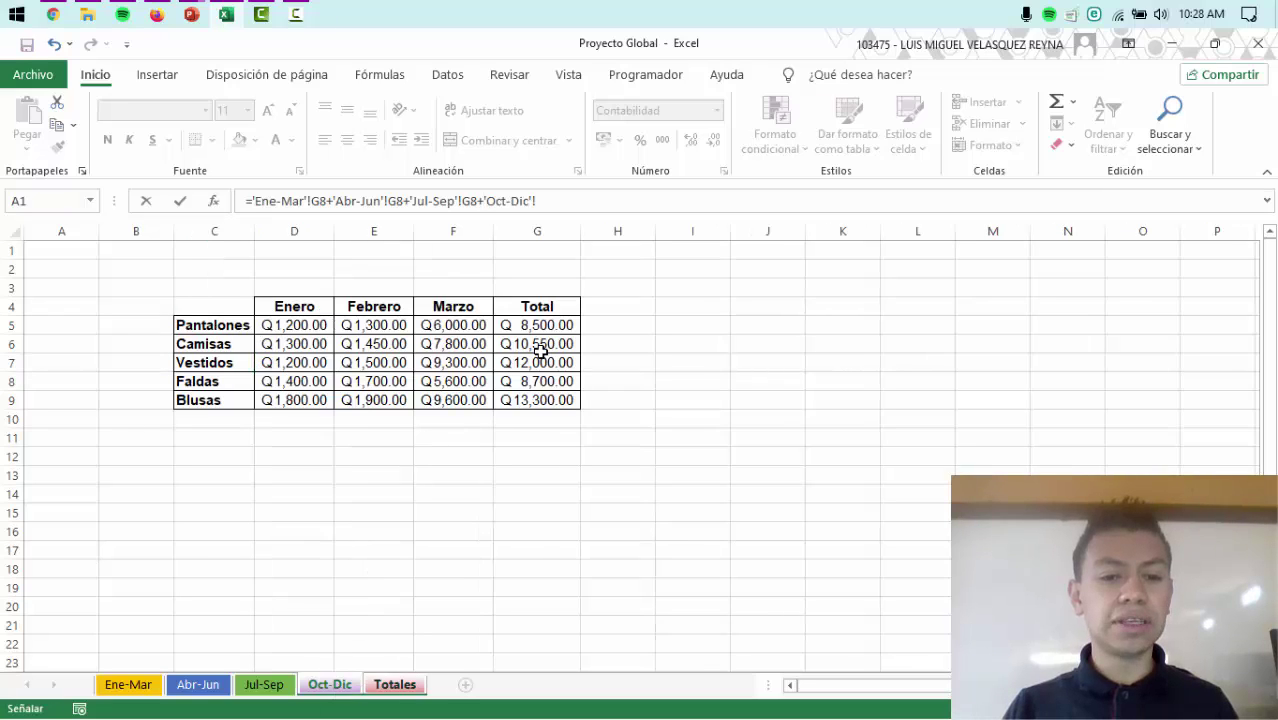
click(541, 381)
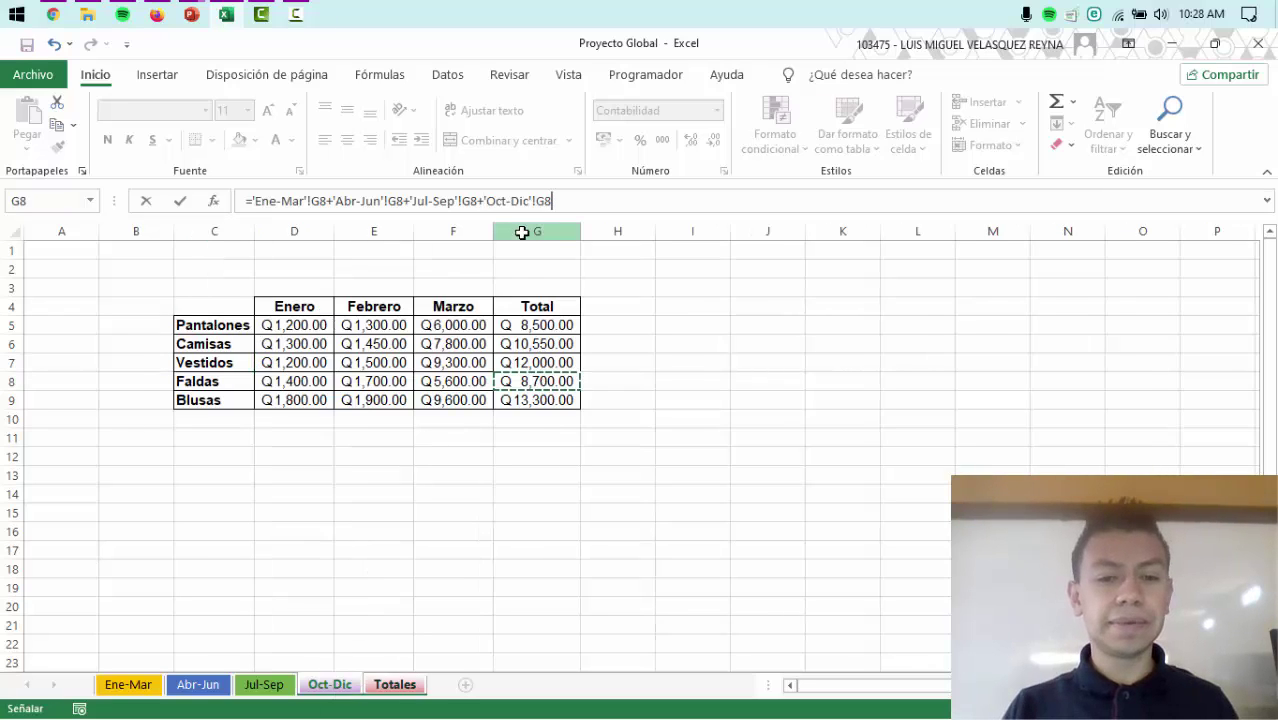
key(Return)
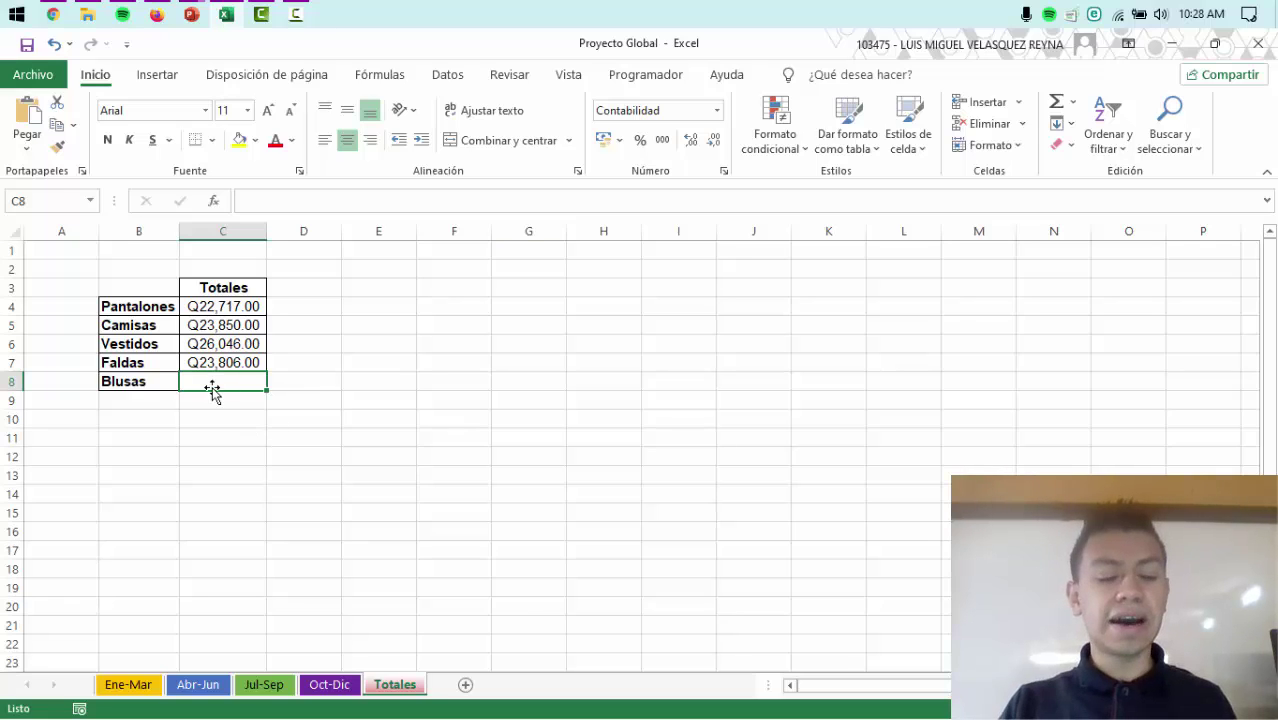
Step: Enter a formula in the Blusas total cell C8 that references the Ene-Mar sheet's Blusas total, ='Ene-Mar'!G9
click(311, 197)
text(=)
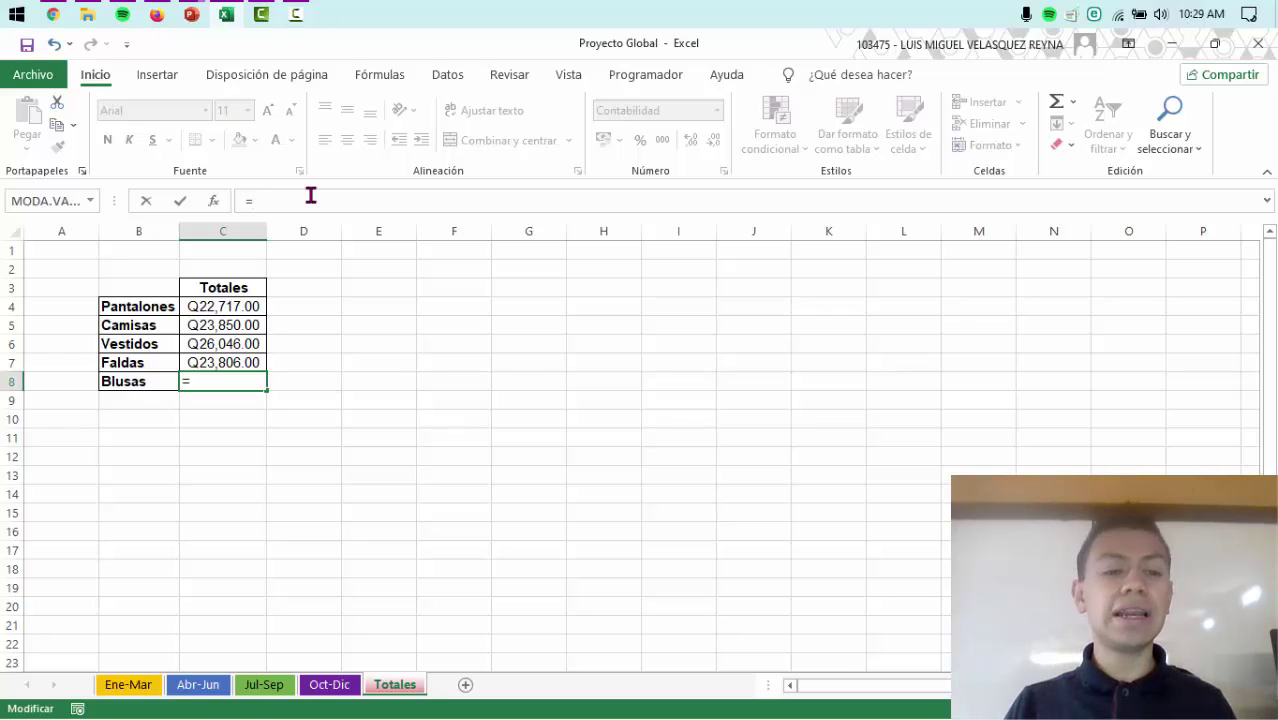
click(130, 685)
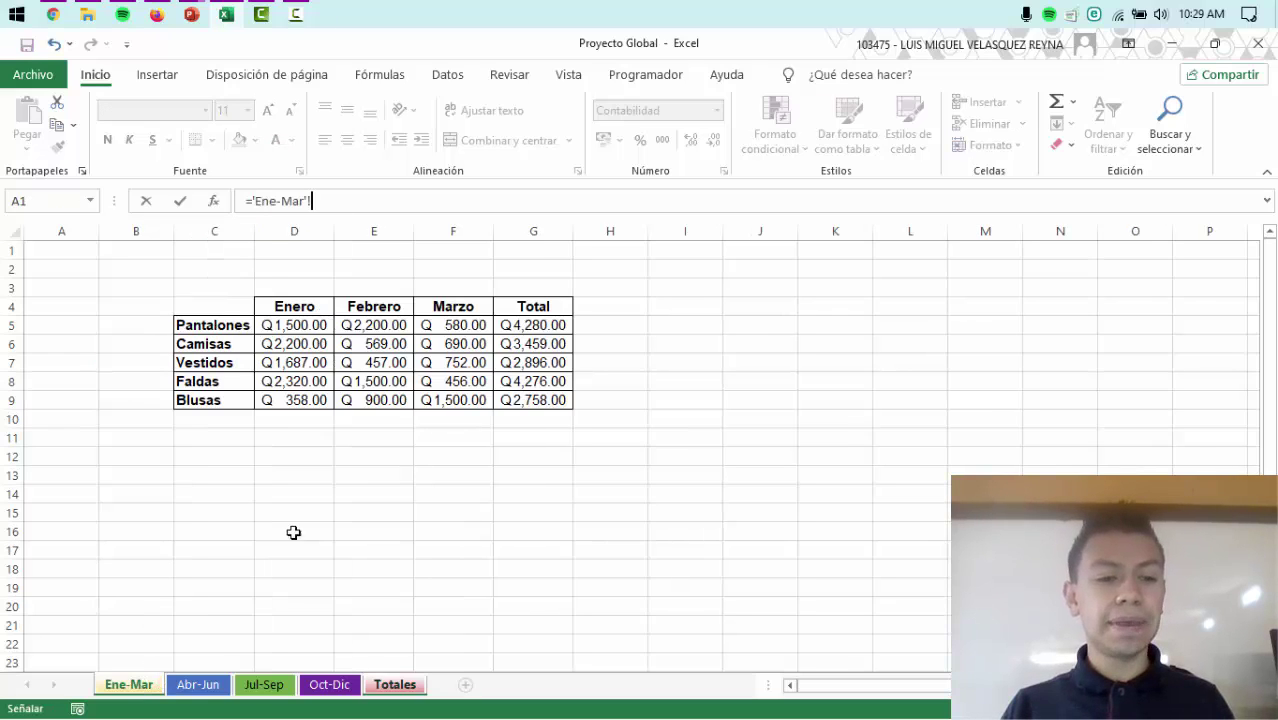
click(527, 401)
key(Return)
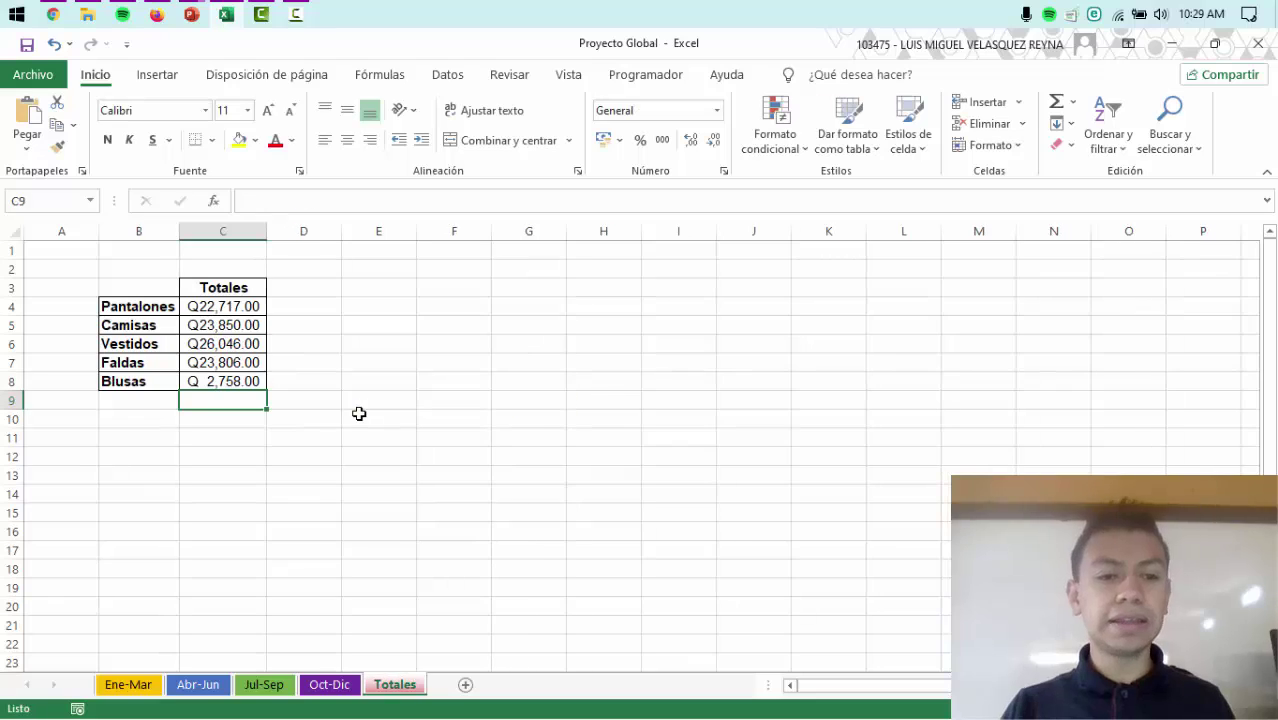
Step: Extend the Blusas formula in C8 by adding the Abr-Jun sheet's Blusas total, +'Abr-Jun'!G9
click(258, 380)
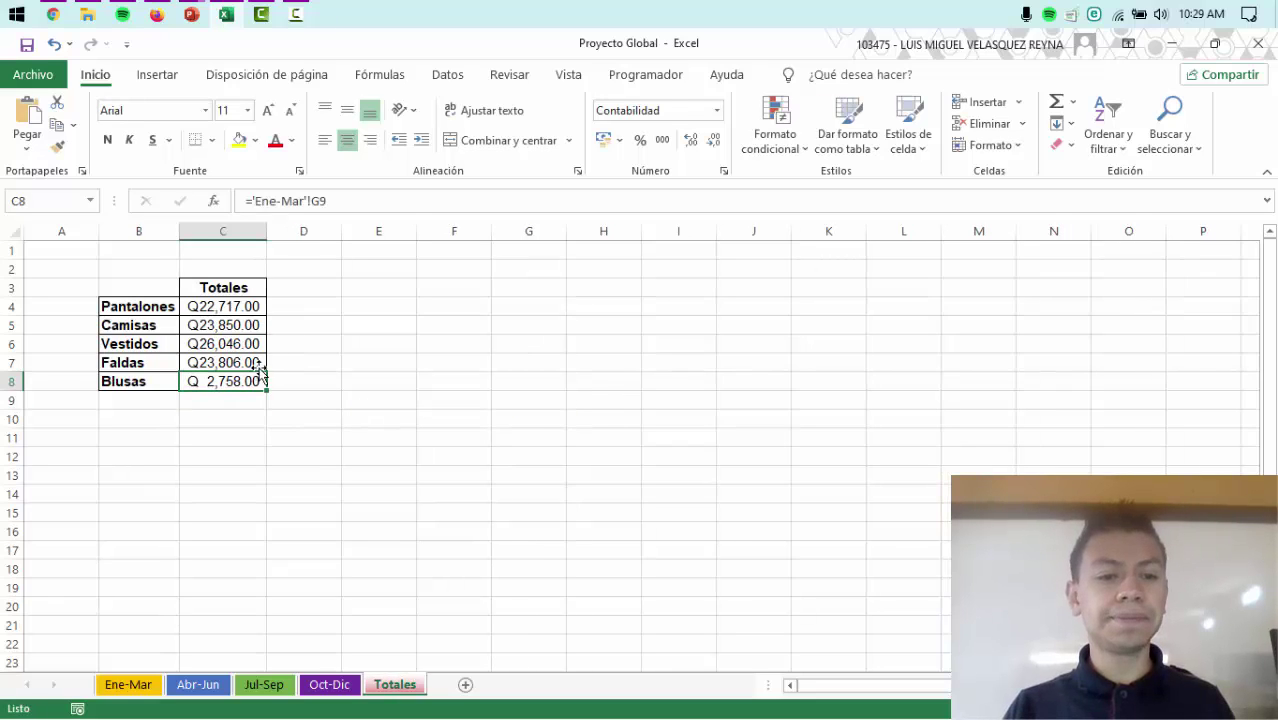
click(385, 204)
text(+)
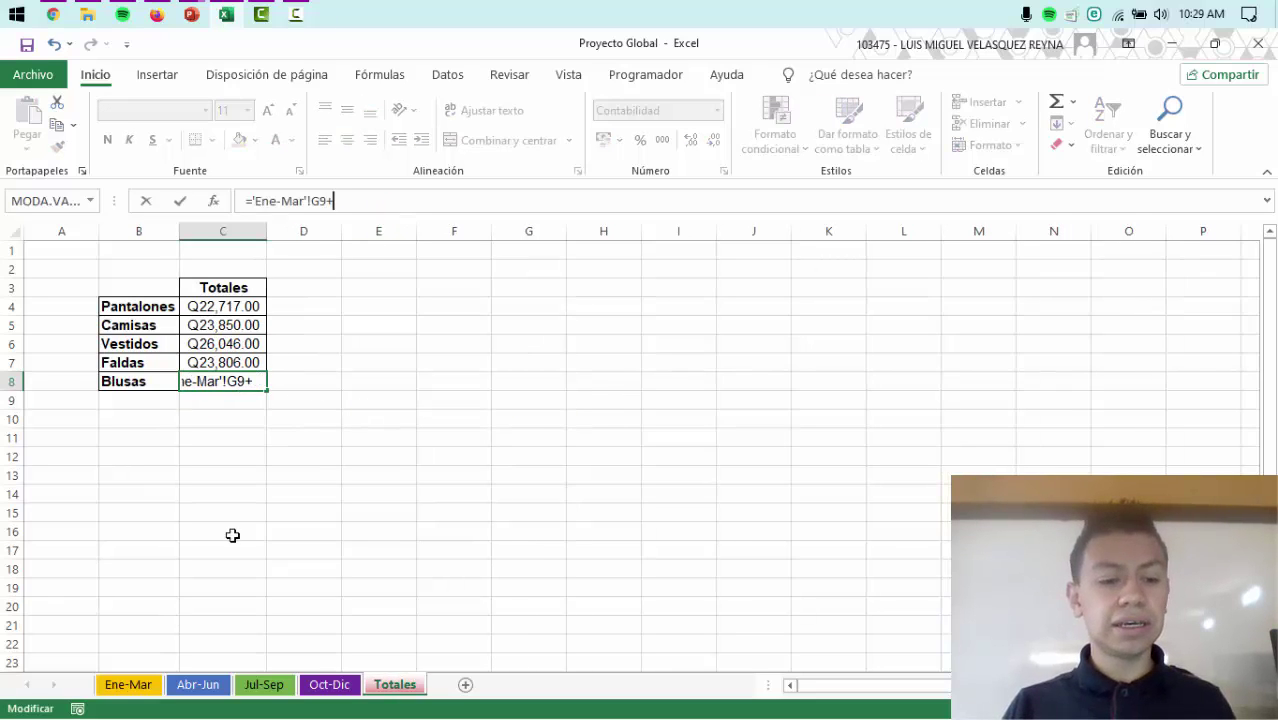
click(203, 684)
click(516, 401)
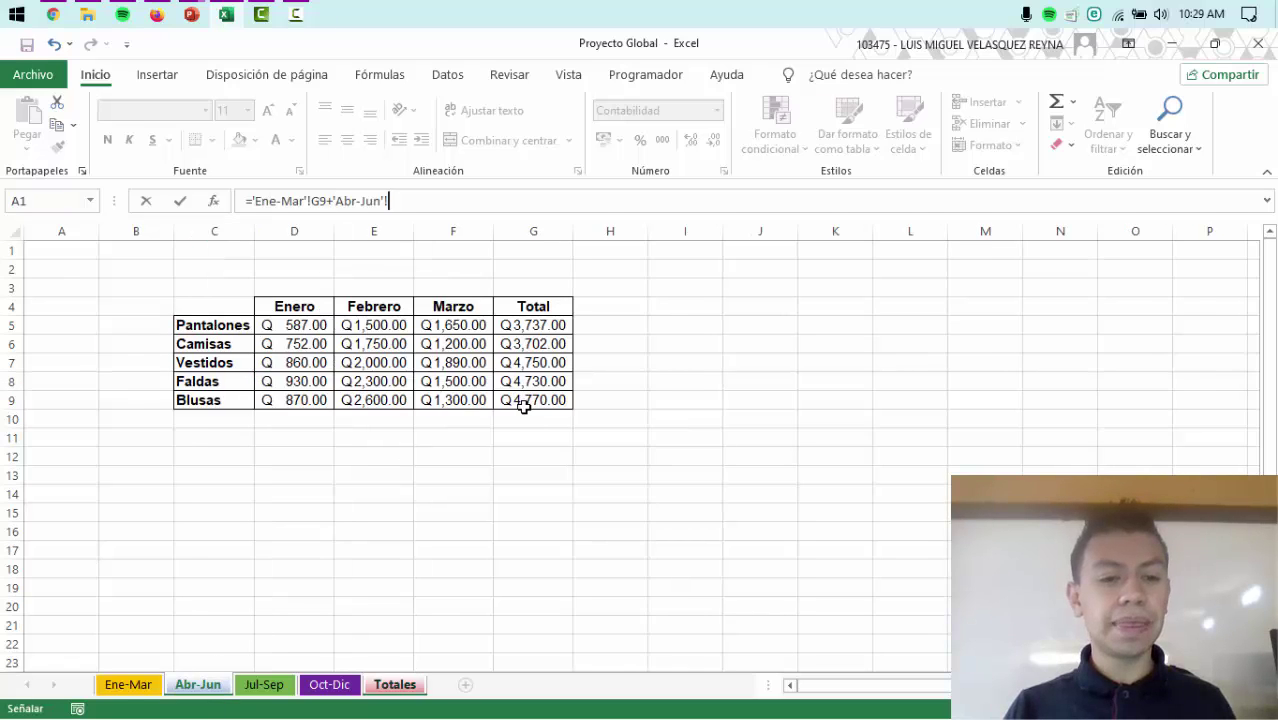
key(Return)
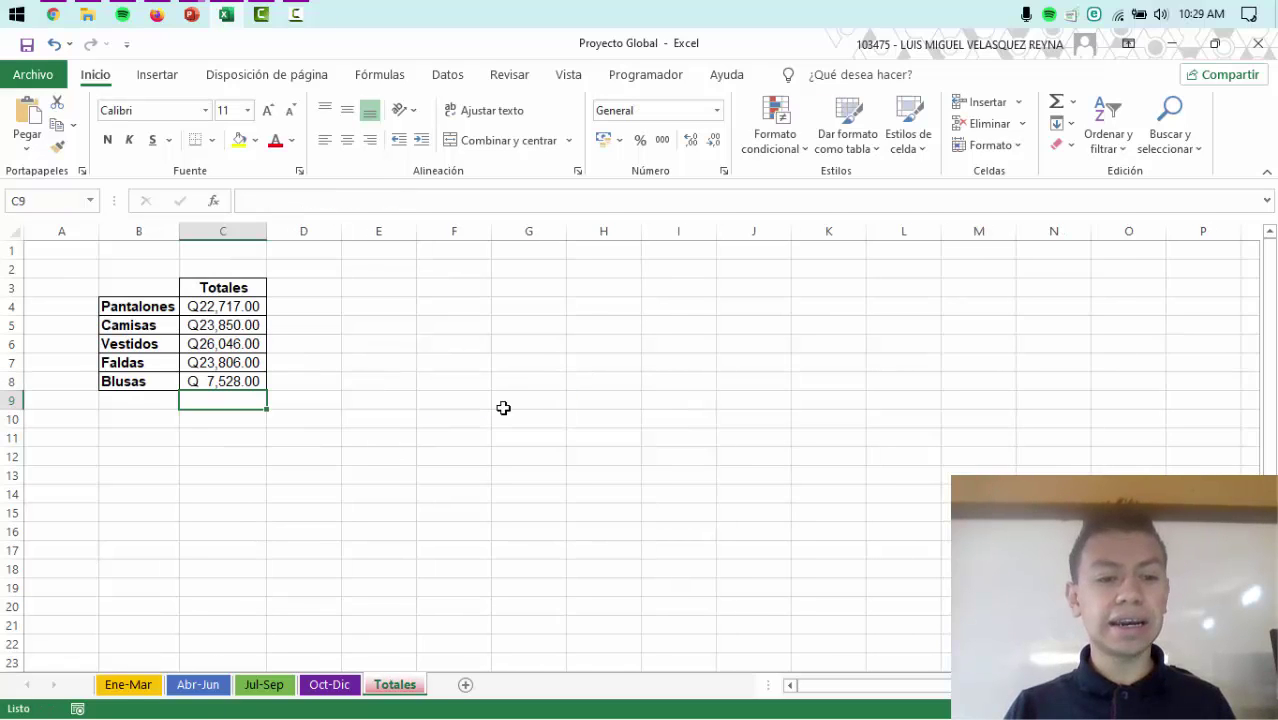
Step: Extend the Blusas formula in C8 by adding the Jul-Sep sheet's Blusas total, +'Jul-Sep'!G9
click(210, 380)
click(457, 197)
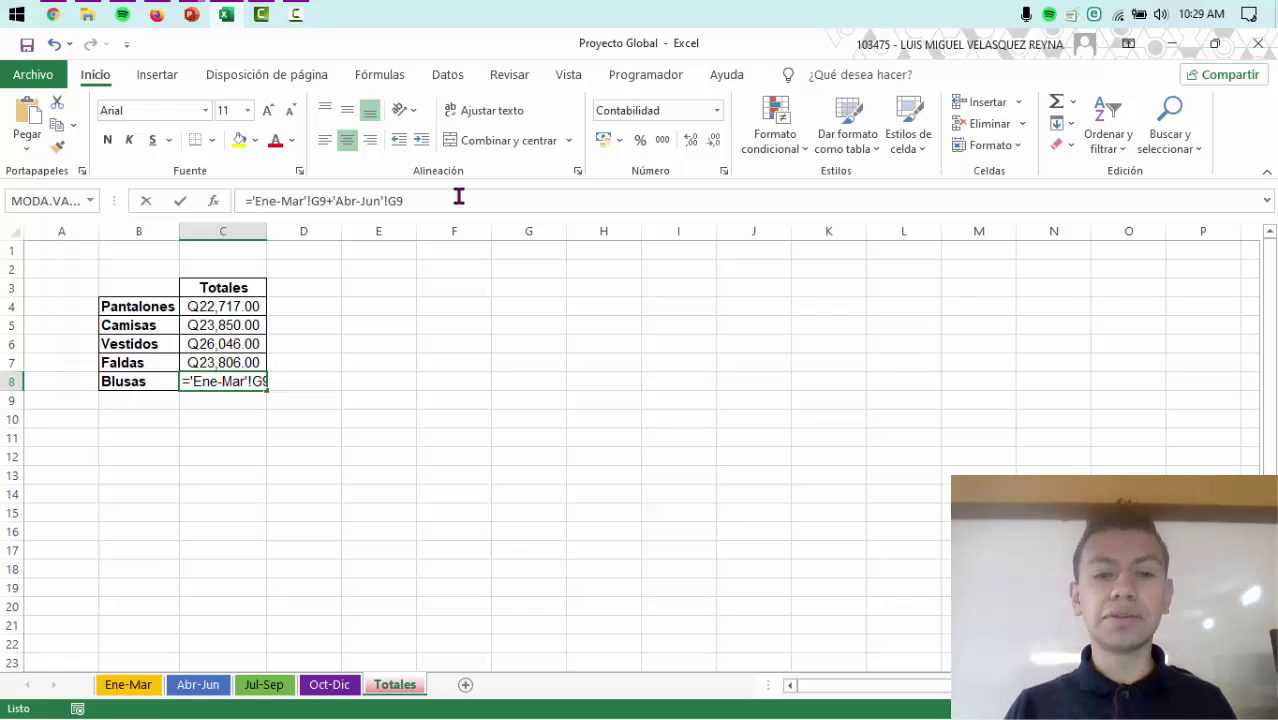
text(+)
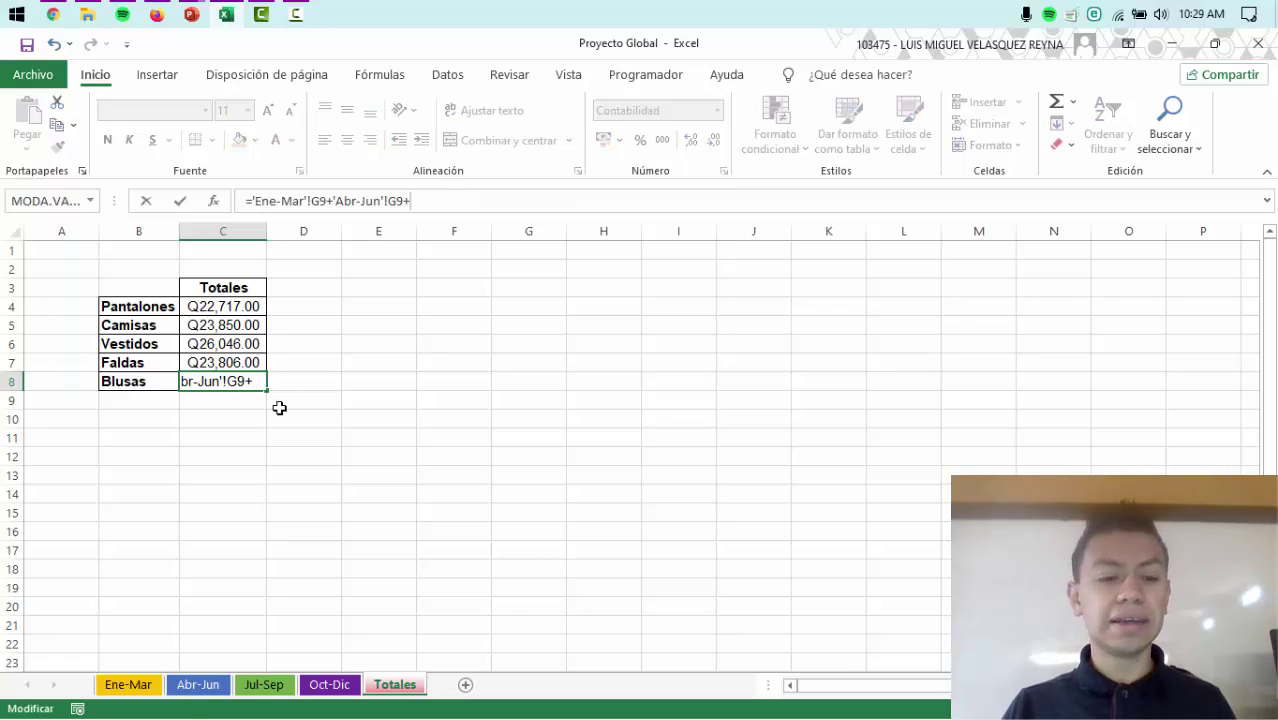
click(256, 690)
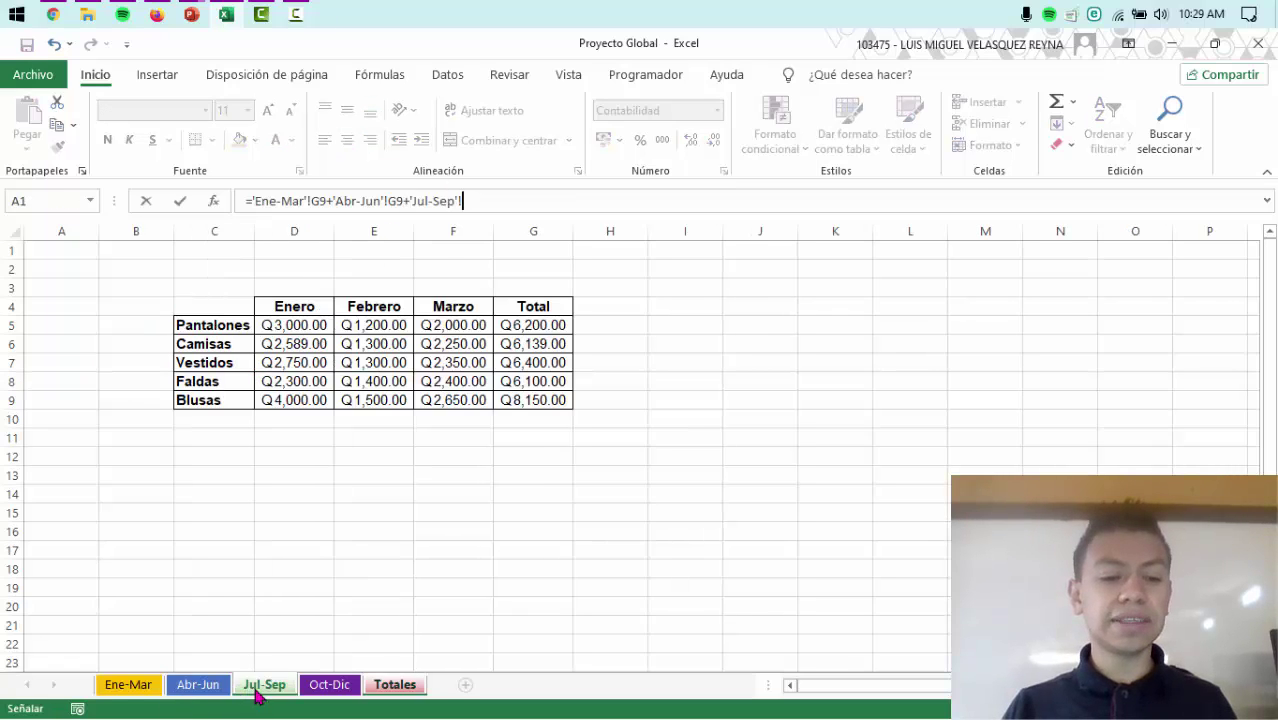
click(553, 400)
key(Return)
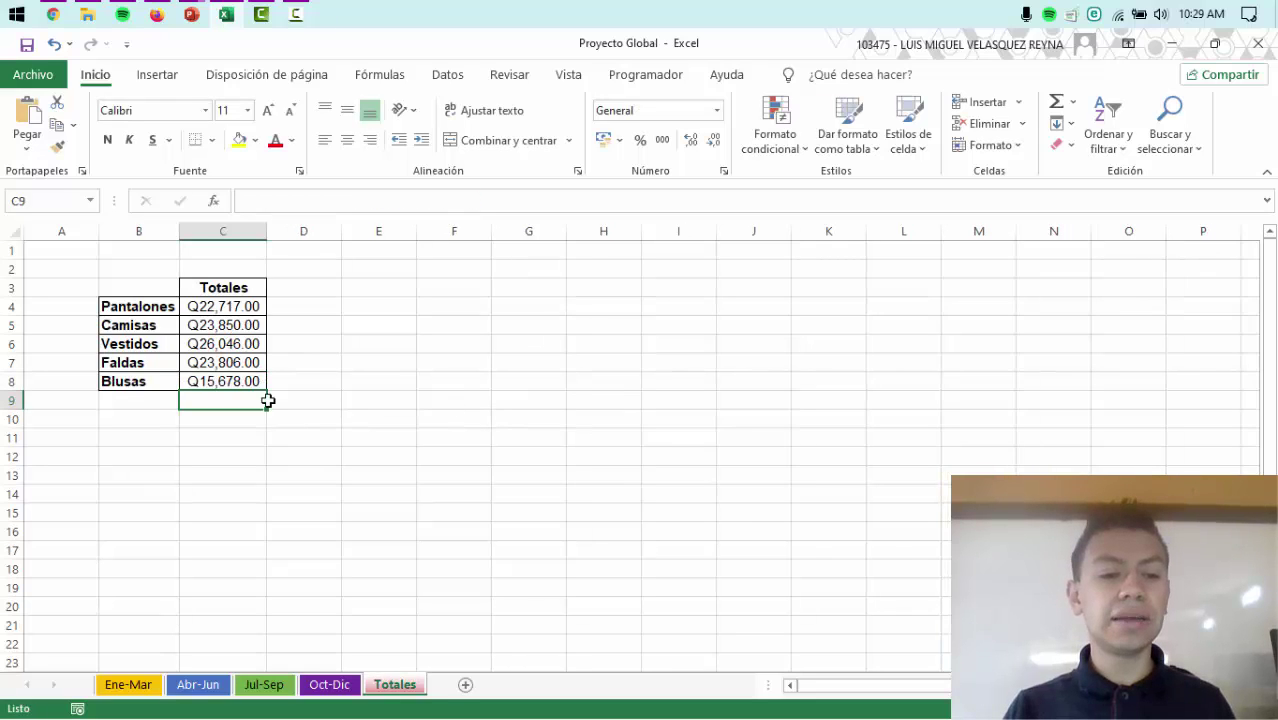
Step: Complete the Blusas formula in C8 by adding the Oct-Dic sheet's Blusas total, +'Oct-Dic'!G9
click(242, 378)
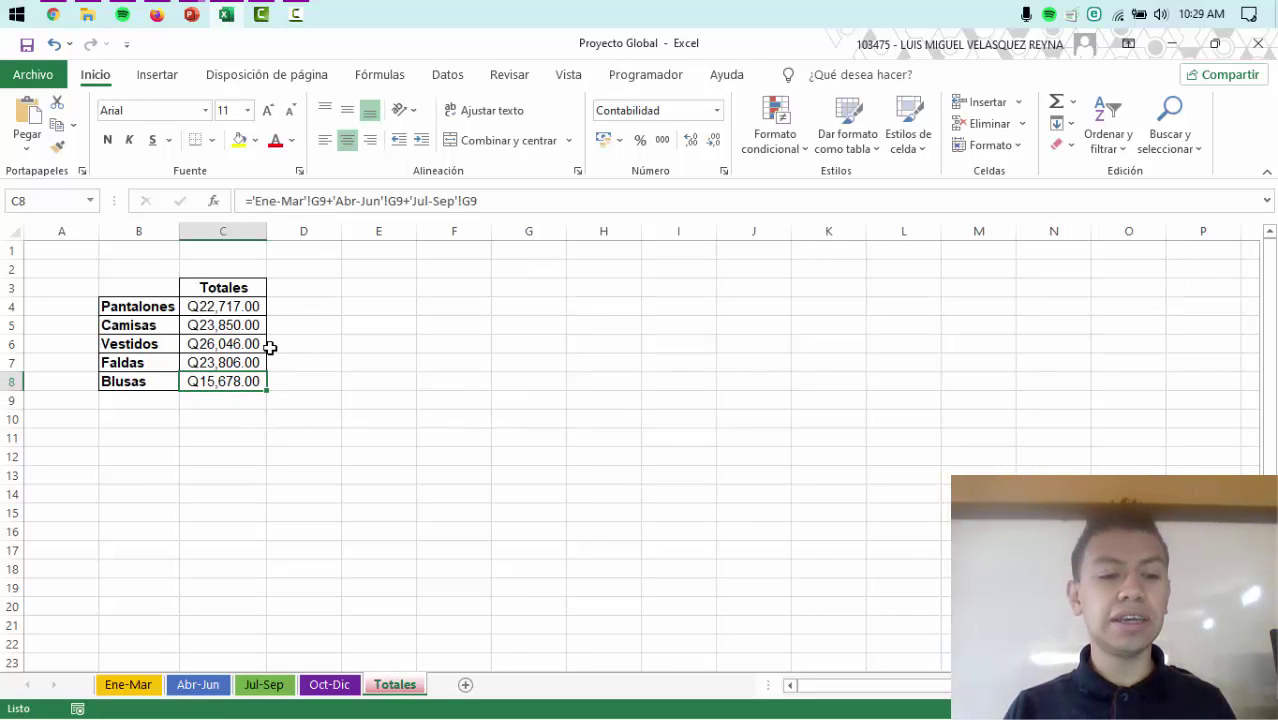
click(500, 201)
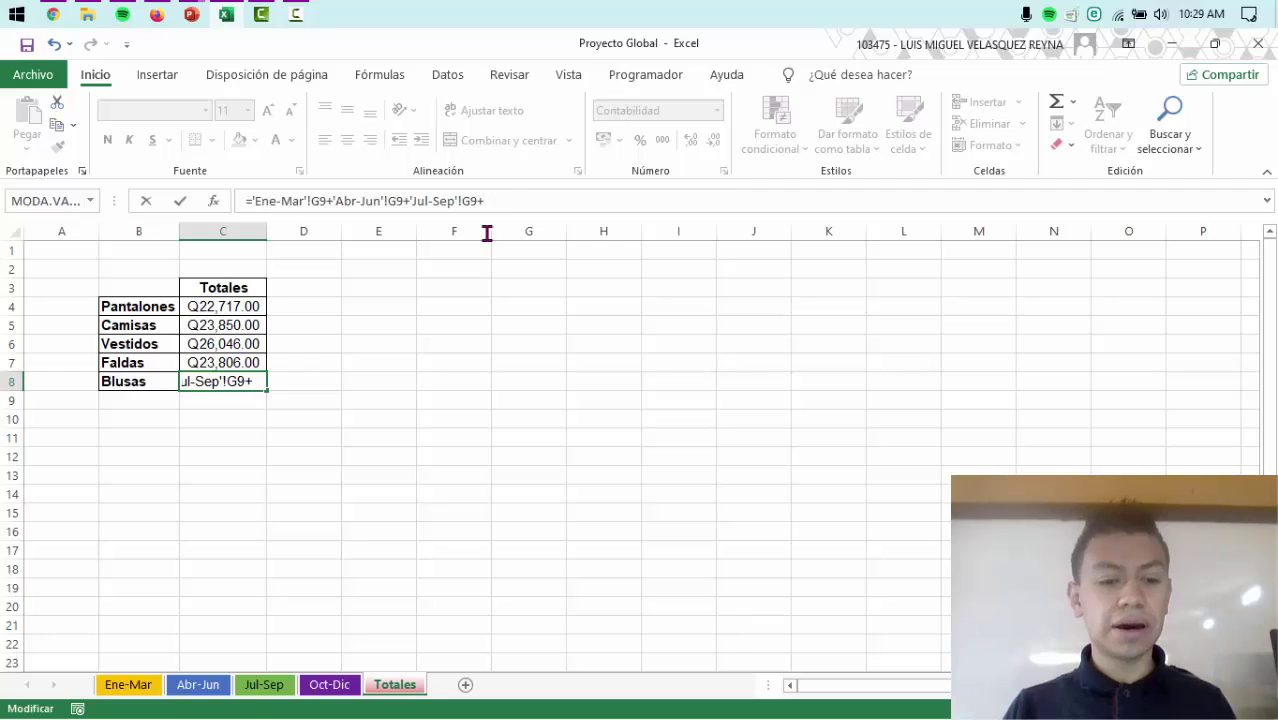
click(330, 685)
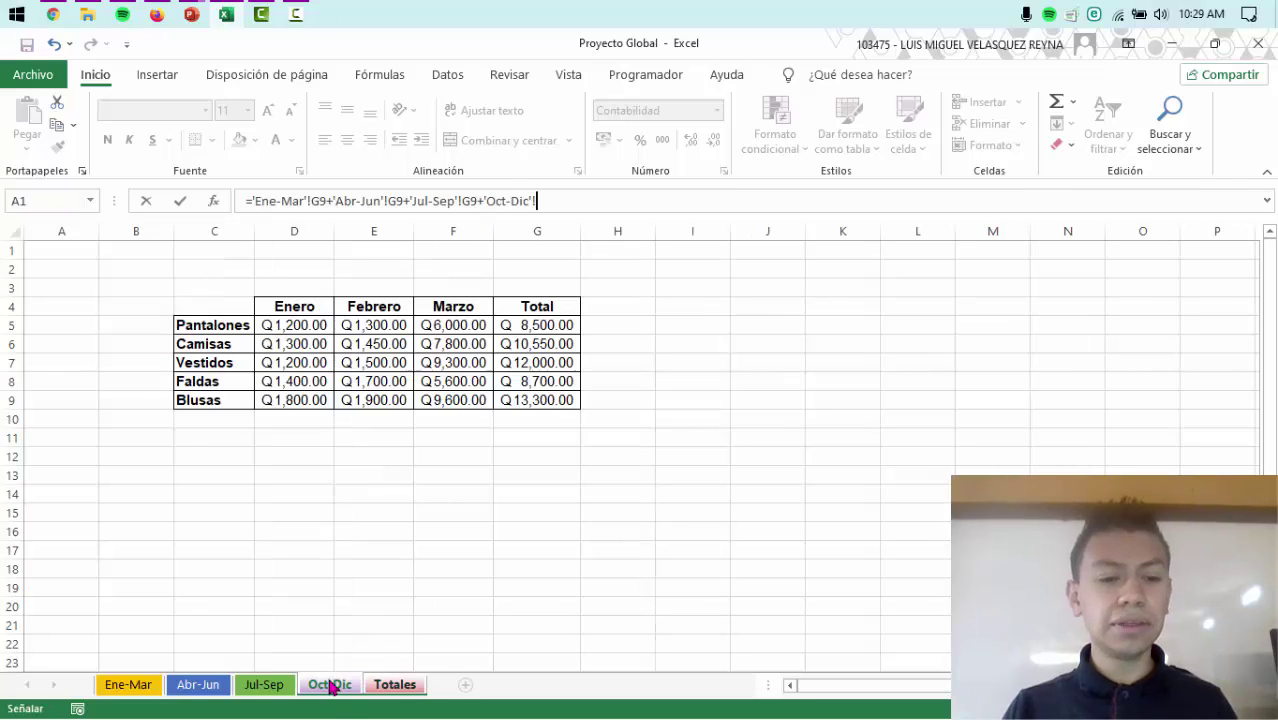
click(536, 400)
key(Return)
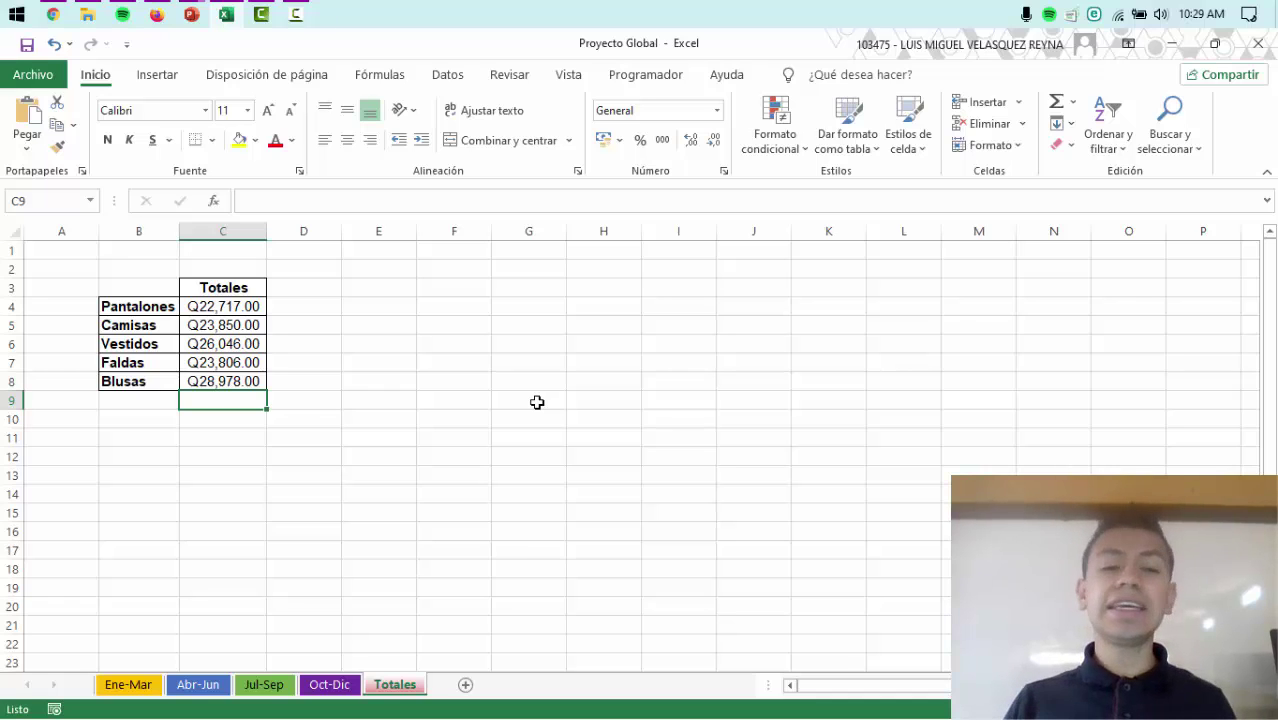
Step: Review the Ene-Mar, Abr-Jun, Jul-Sep and Oct-Dic sheets in turn, ending on the Totales sheet
click(126, 688)
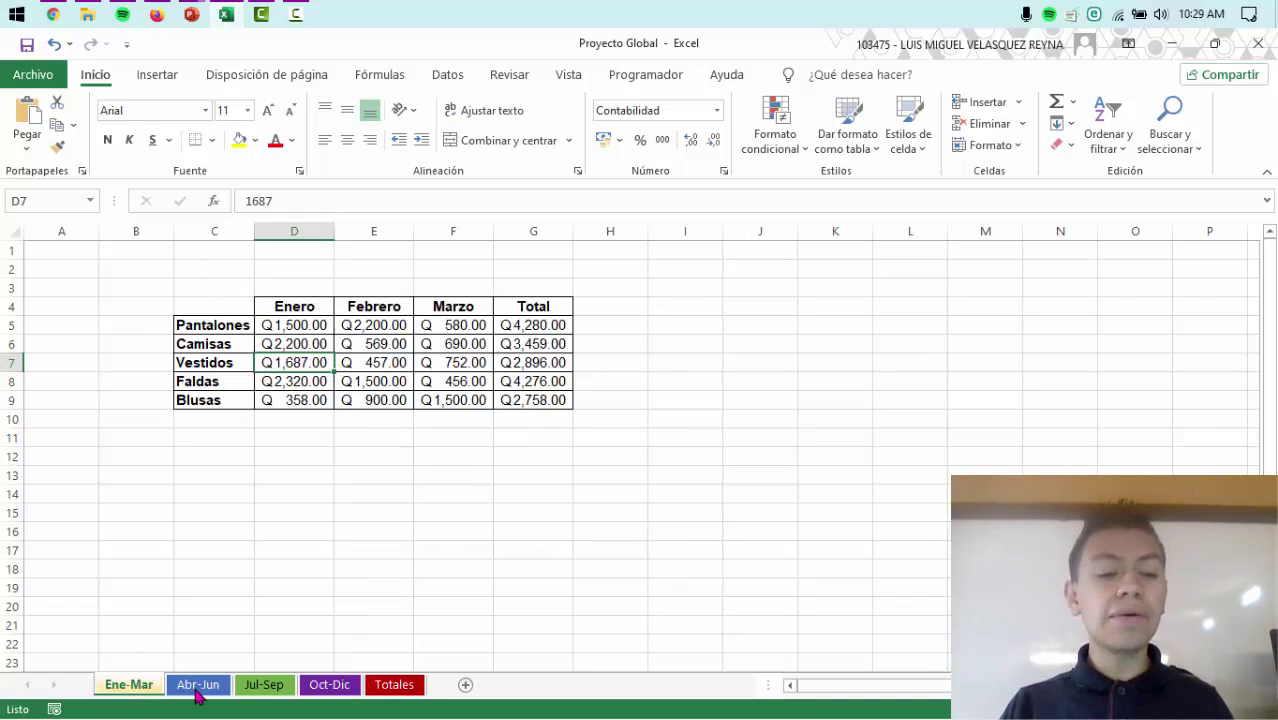
click(197, 688)
click(260, 686)
click(326, 686)
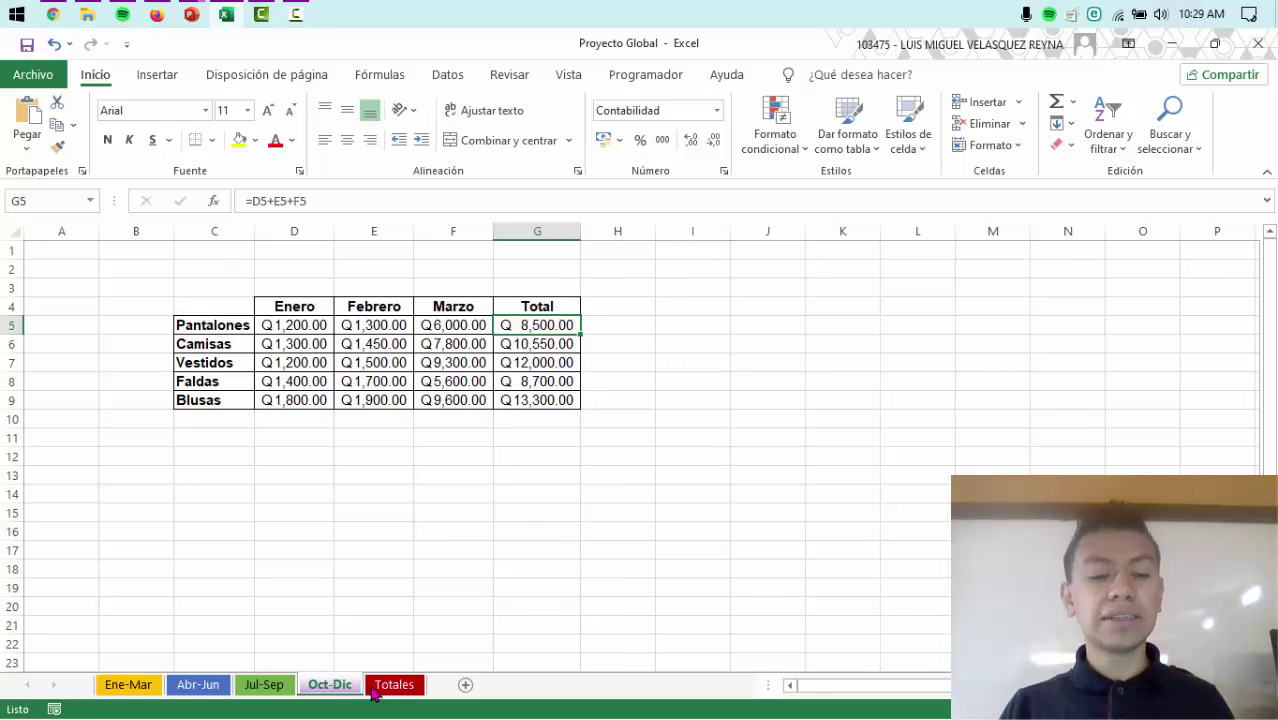
click(413, 688)
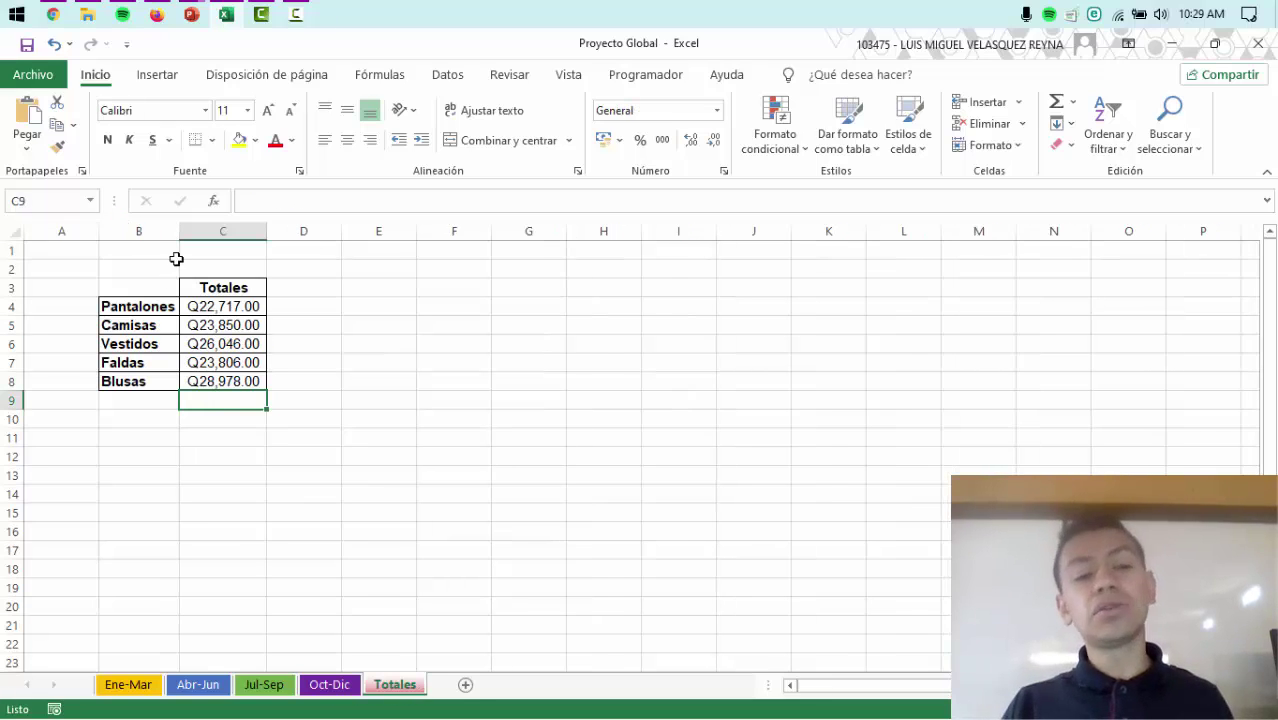
Step: Switch to the running PowerPoint slide show and advance to the Tarea 1 slide
mouse_move(192, 13)
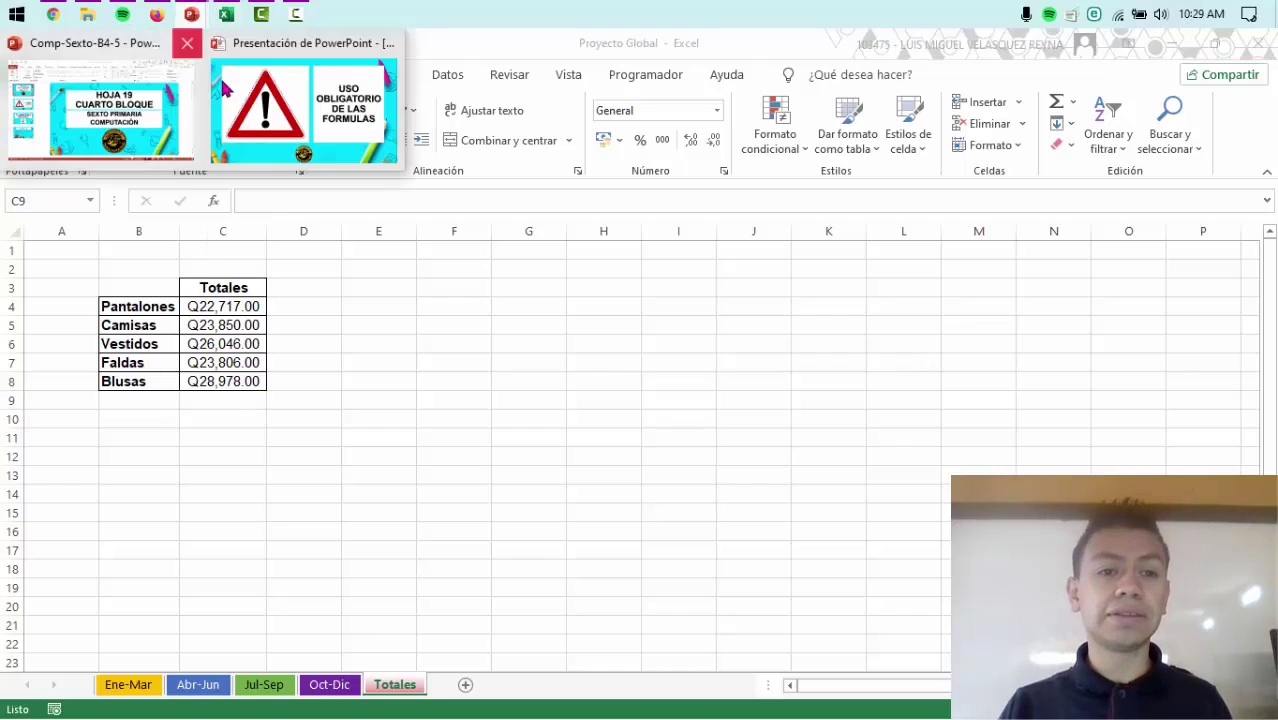
click(345, 130)
click(340, 125)
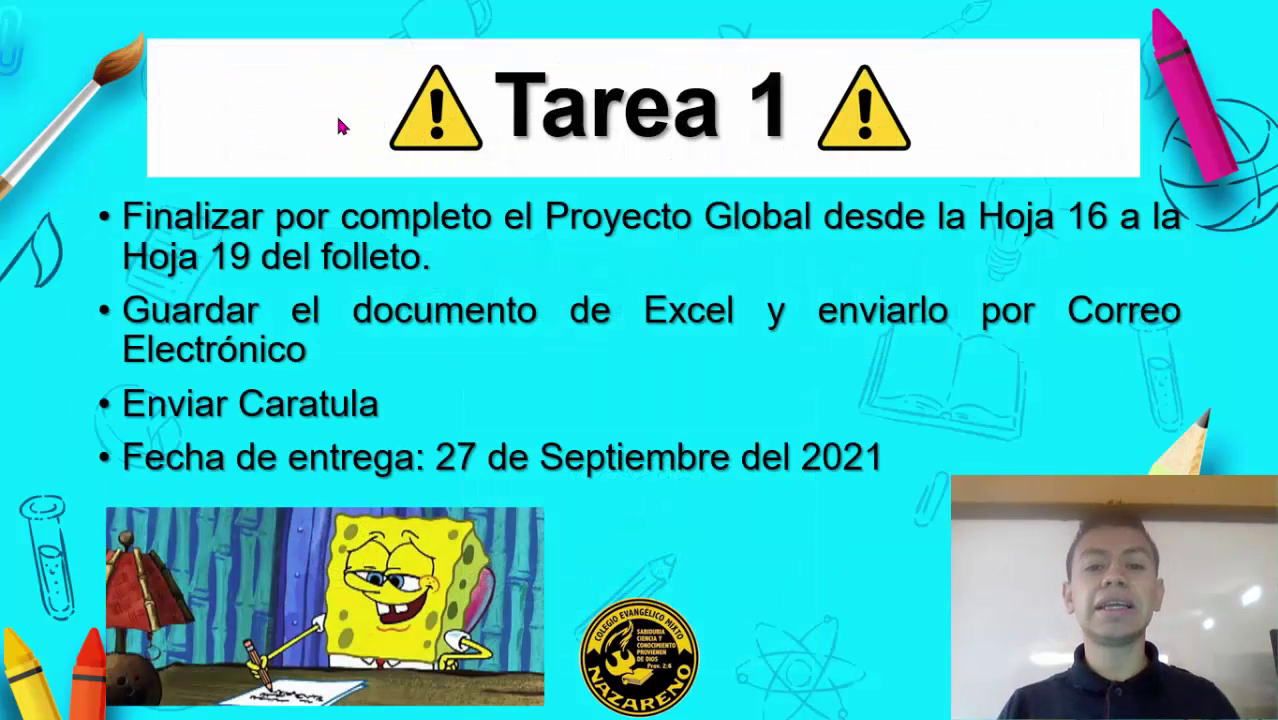